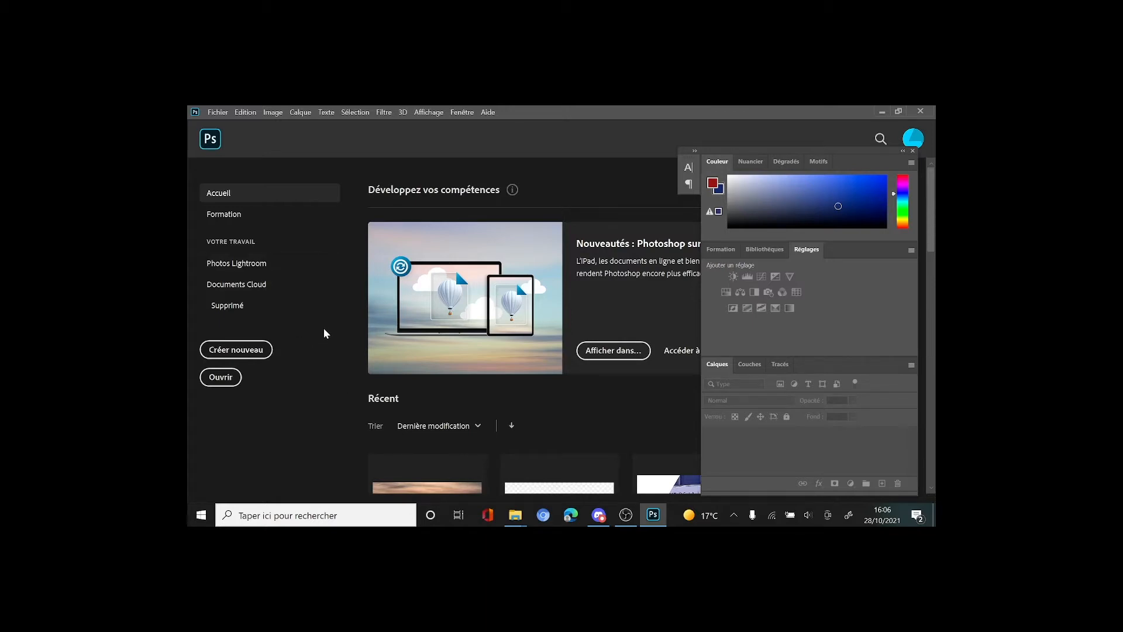
left_click(231, 362)
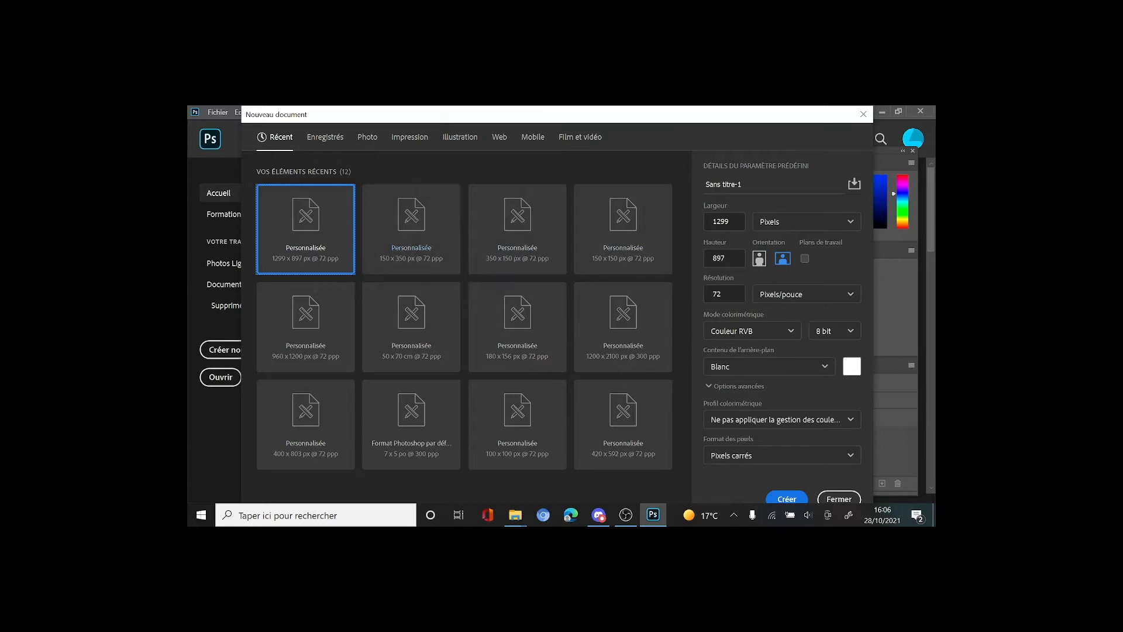
left_click(808, 221)
left_click(797, 252)
left_click(777, 341)
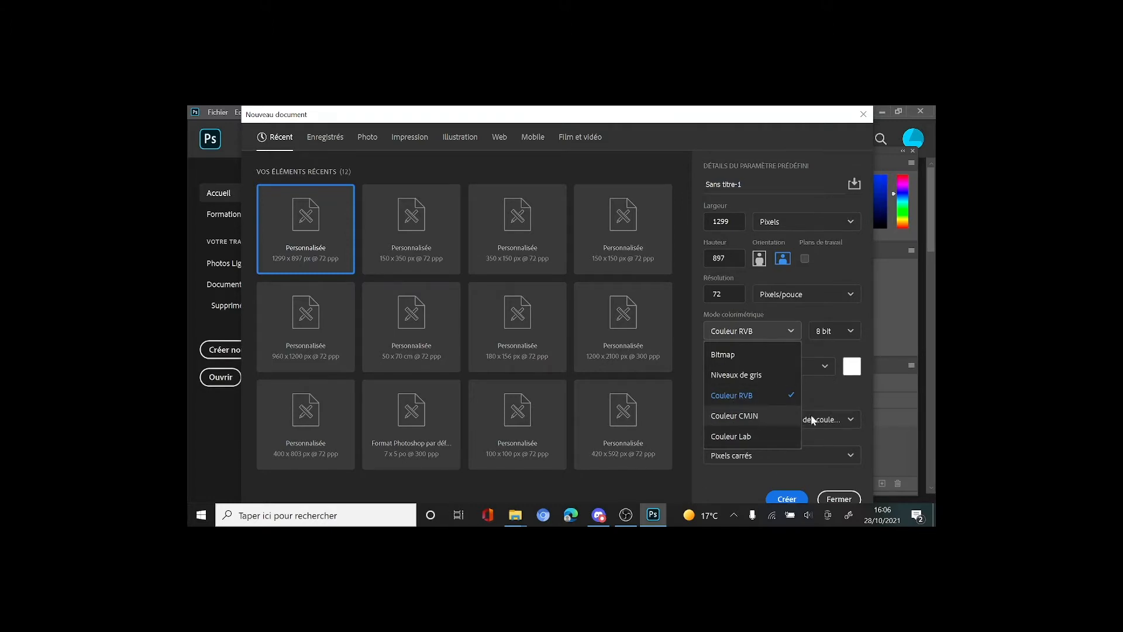
left_click(808, 319)
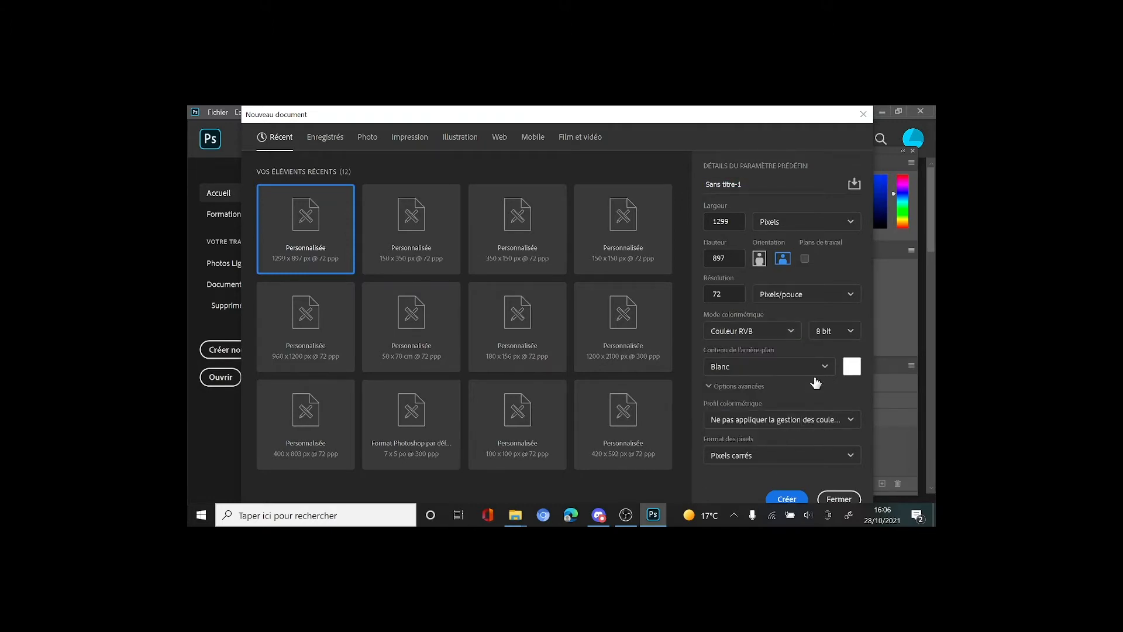
left_click(837, 498)
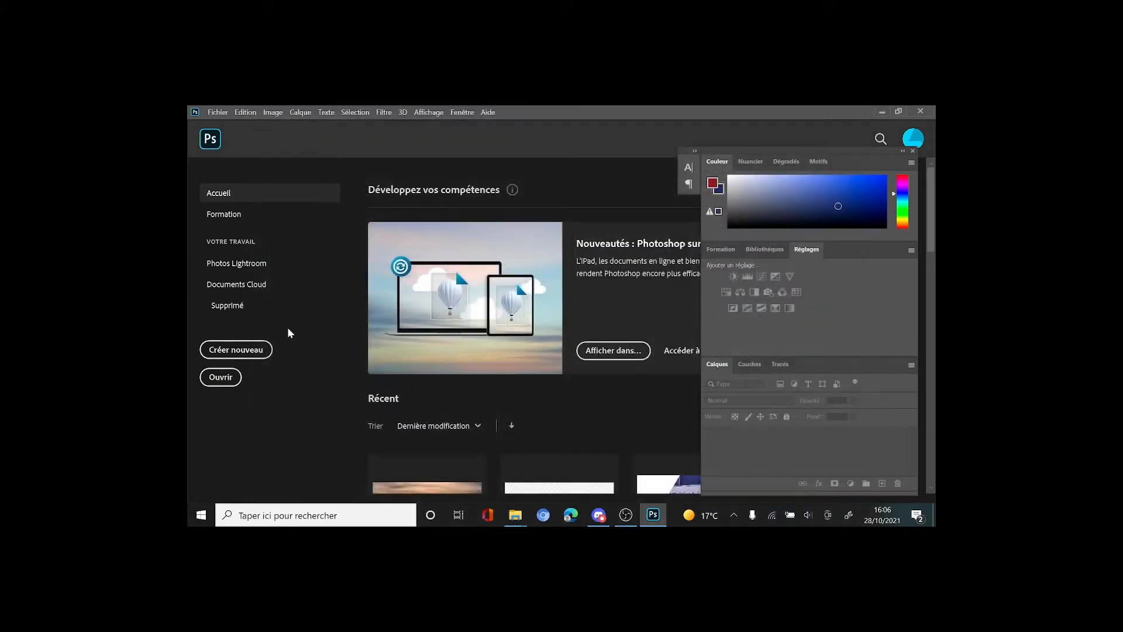
- Open the image 5392_648_paysage-serengeti-tanzanie from the Téléchargements folder as a new document
left_click(218, 112)
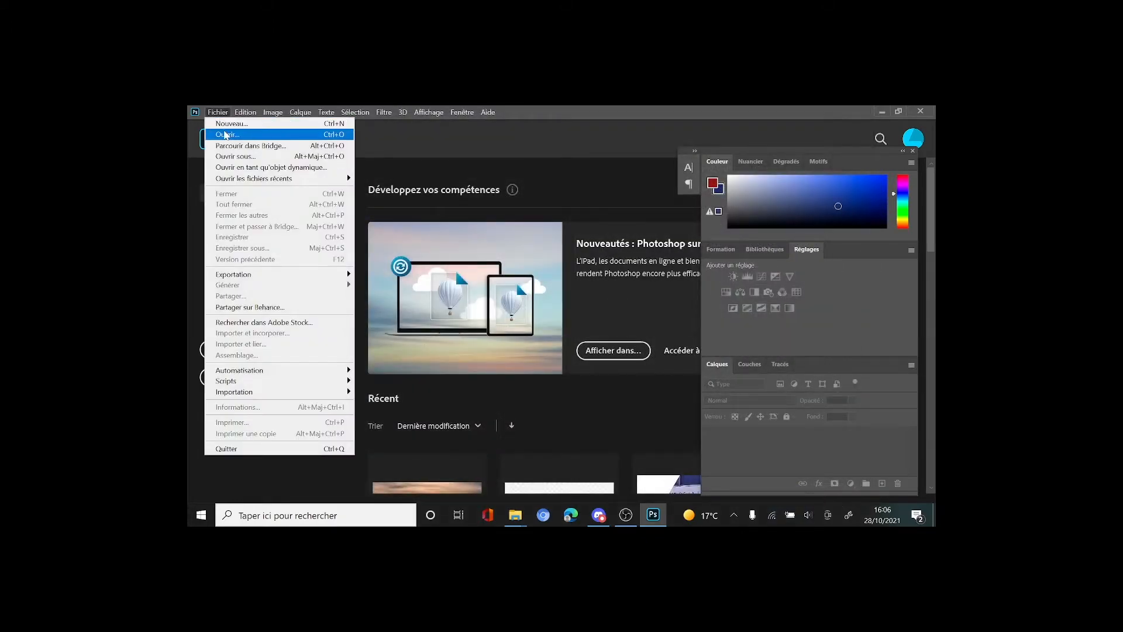
left_click(364, 458)
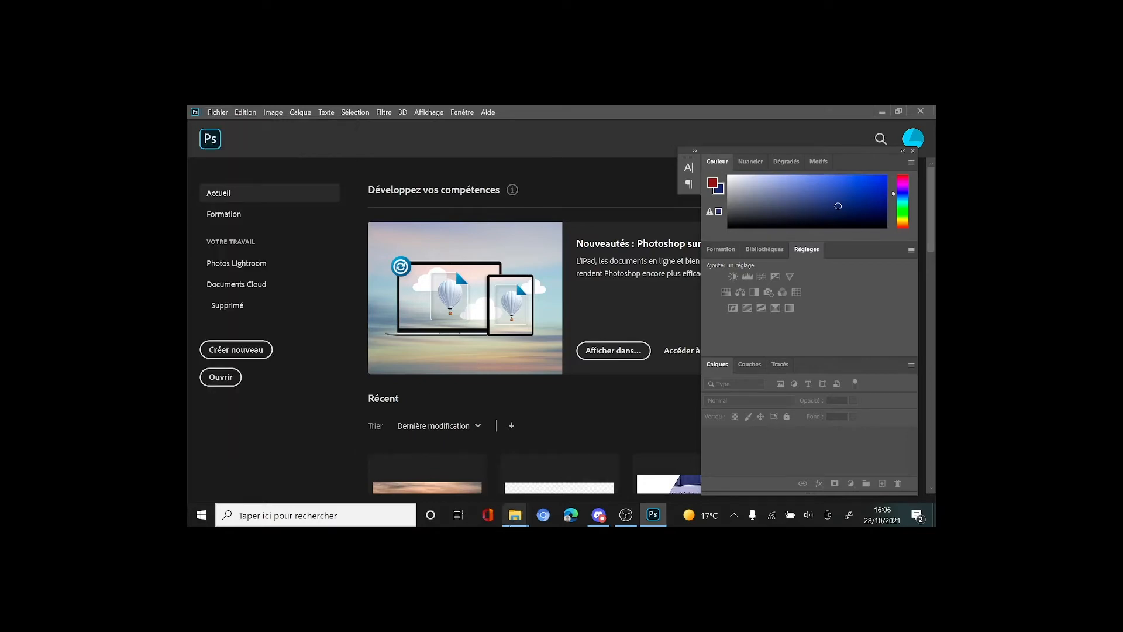
mouse_move(515, 515)
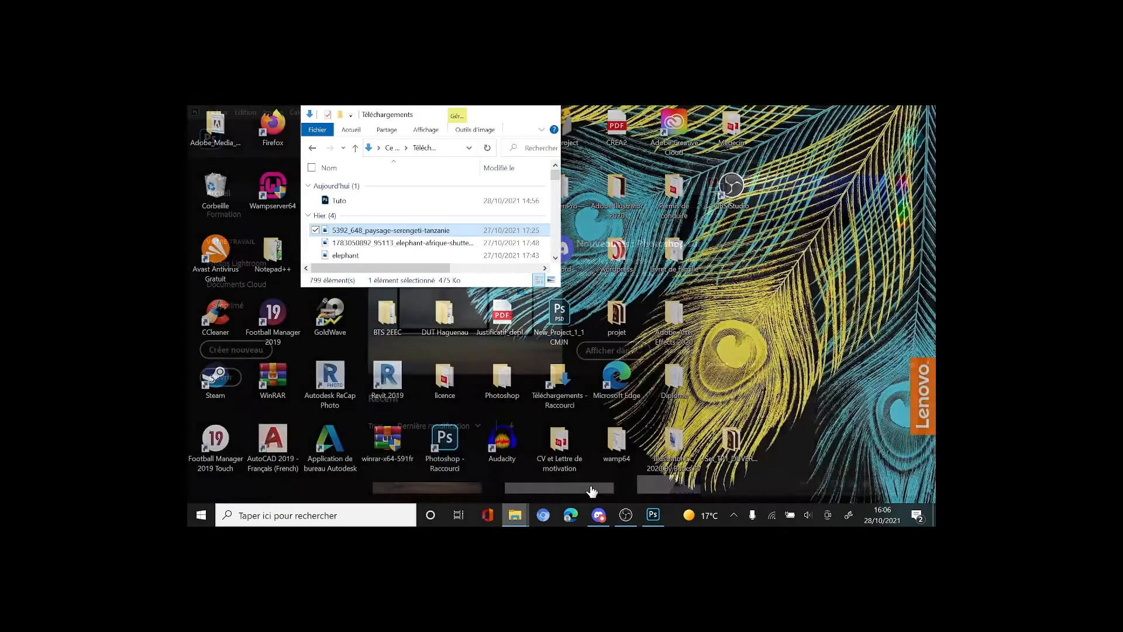
left_click(592, 490)
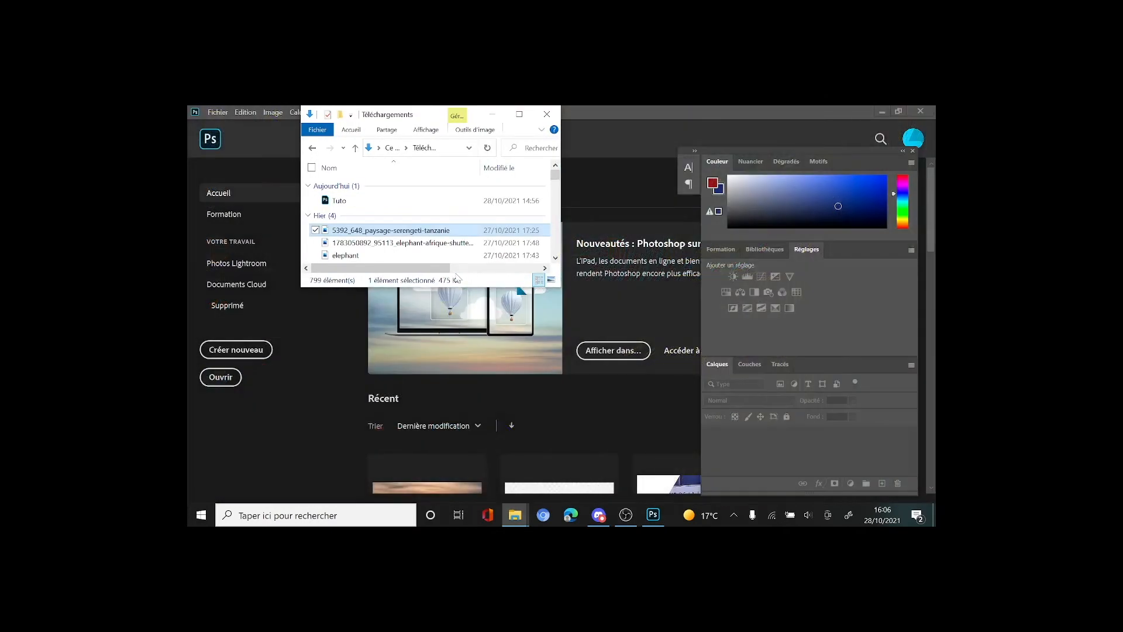
left_click_drag(437, 234, 575, 376)
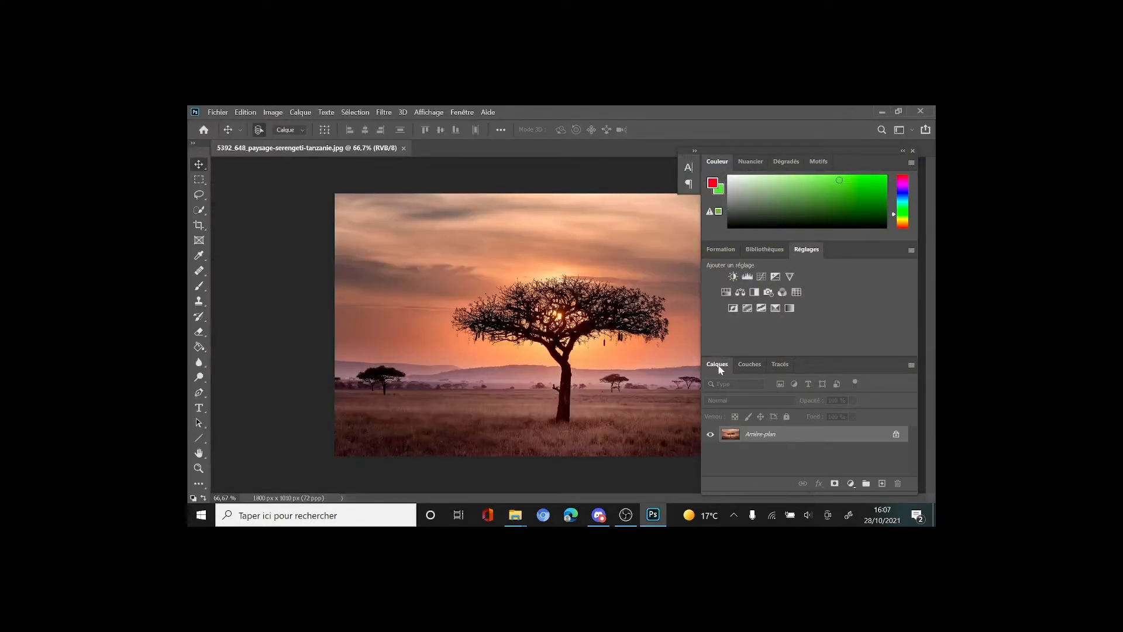
- Duplicate the locked Arrière-plan layer as Arrière-plan copie and make the copy the active layer
right_click(789, 434)
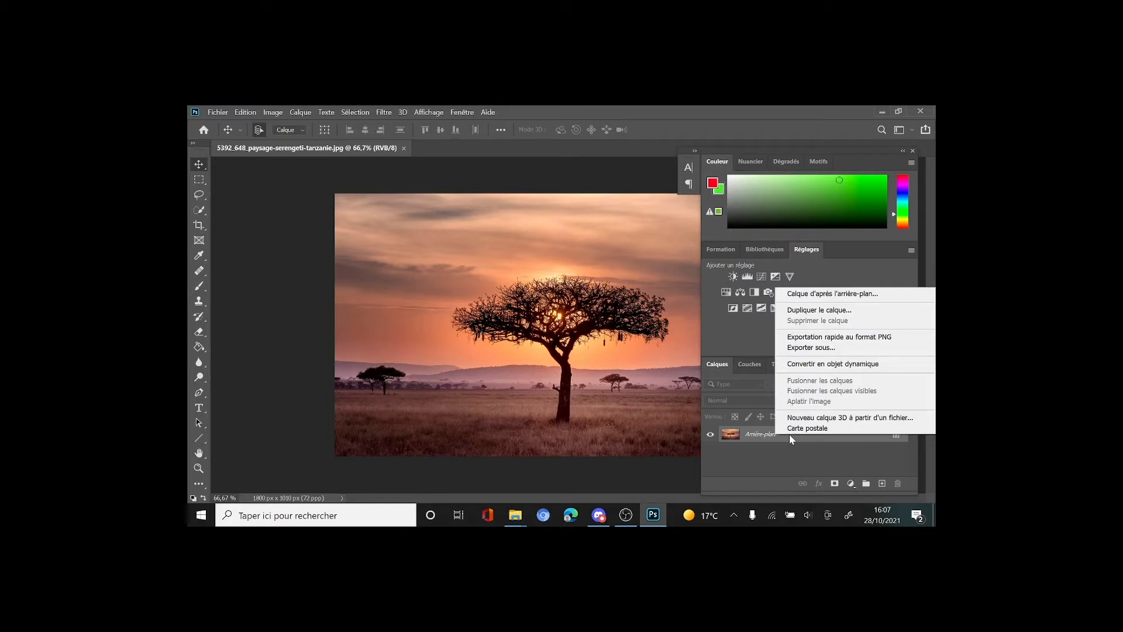
left_click(795, 310)
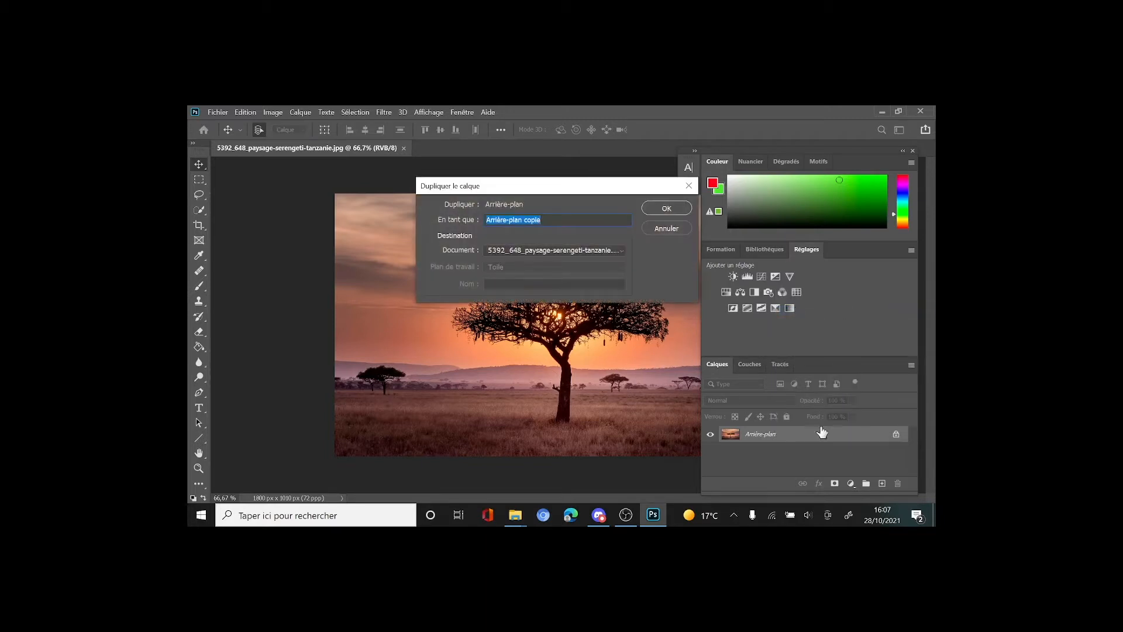
left_click(649, 211)
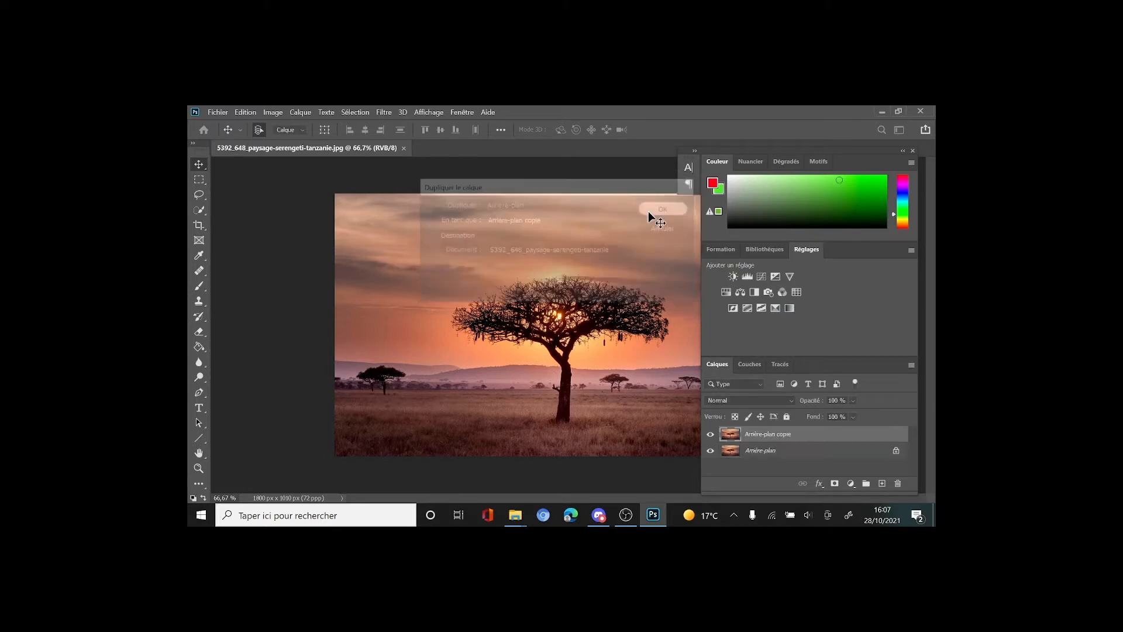
left_click(791, 453)
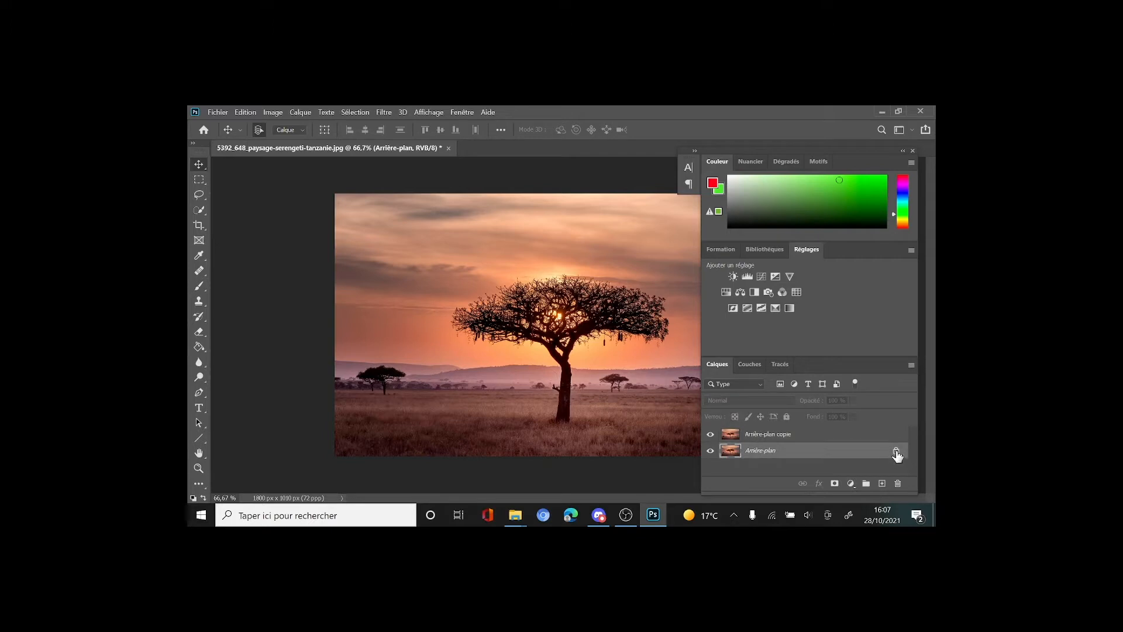
left_click(896, 451)
left_click(834, 440)
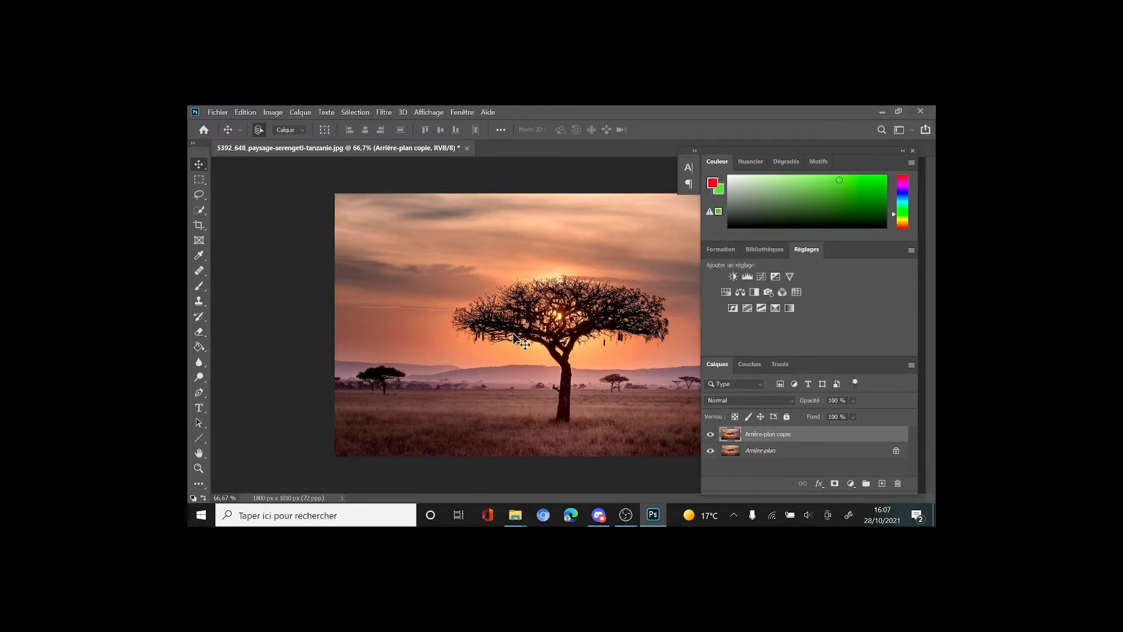
- Try different brightness and contrast values with a Luminosité/Contraste adjustment layer above the copy, and delete that adjustment layer
left_click(732, 277)
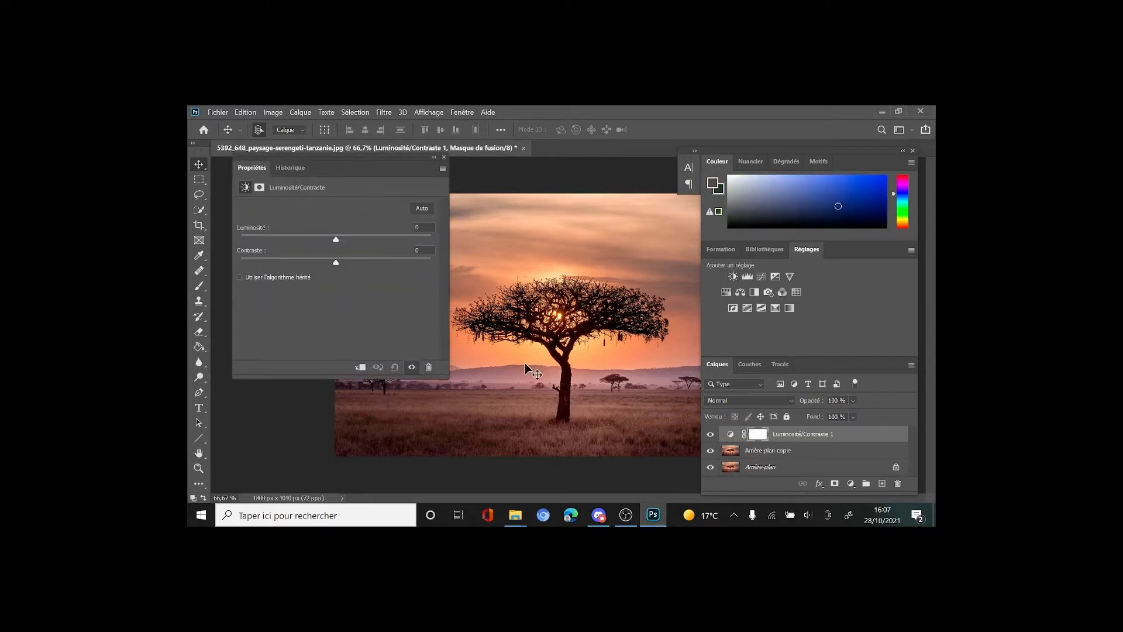
left_click_drag(338, 236, 367, 238)
key("ctrl+z")
left_click_drag(336, 262, 309, 260)
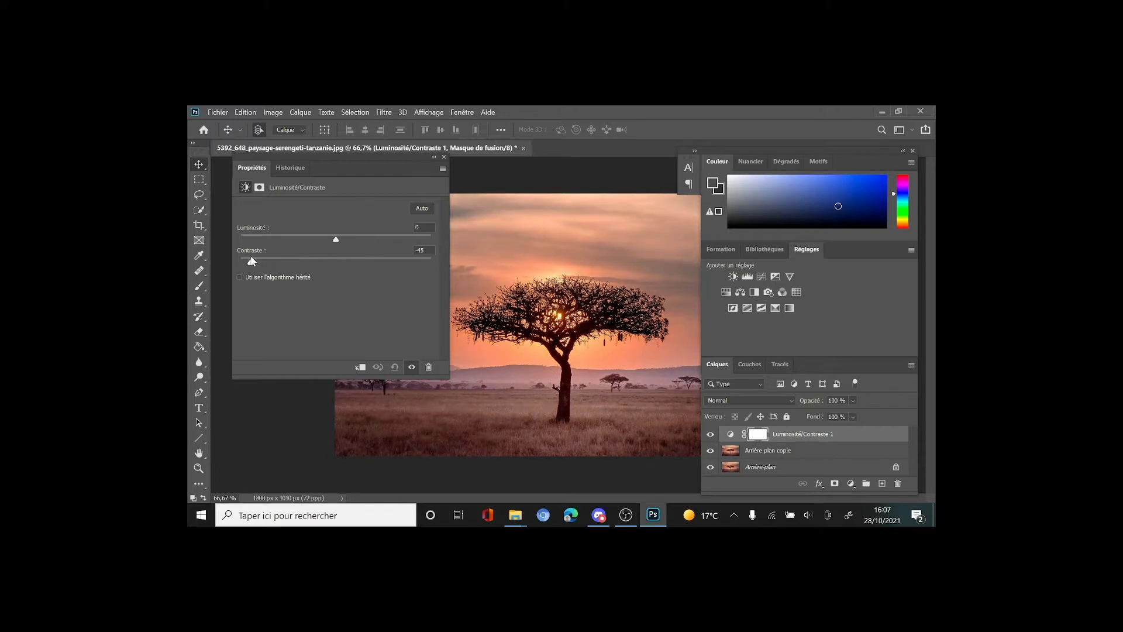
left_click_drag(252, 261, 386, 278)
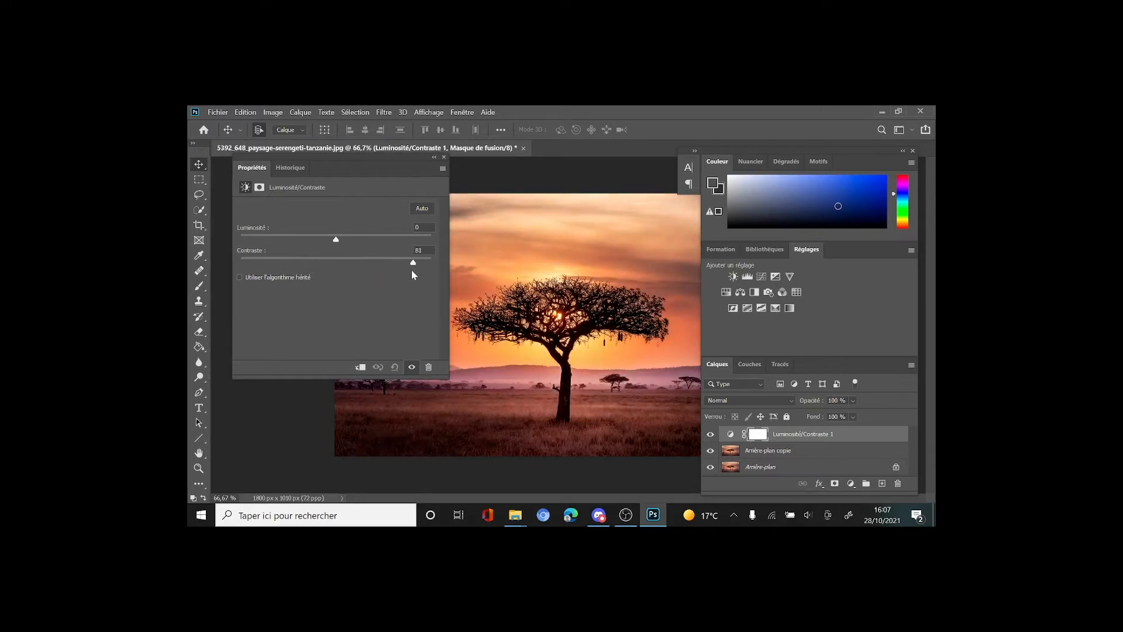
left_click_drag(383, 270, 376, 271)
key("ctrl+z")
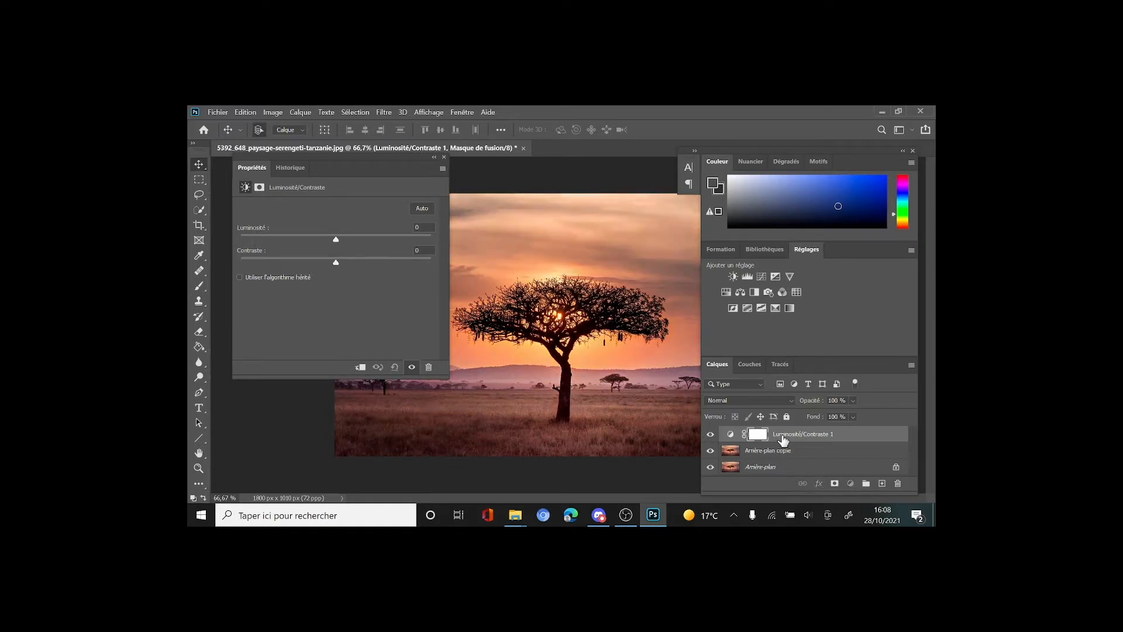
key("Delete")
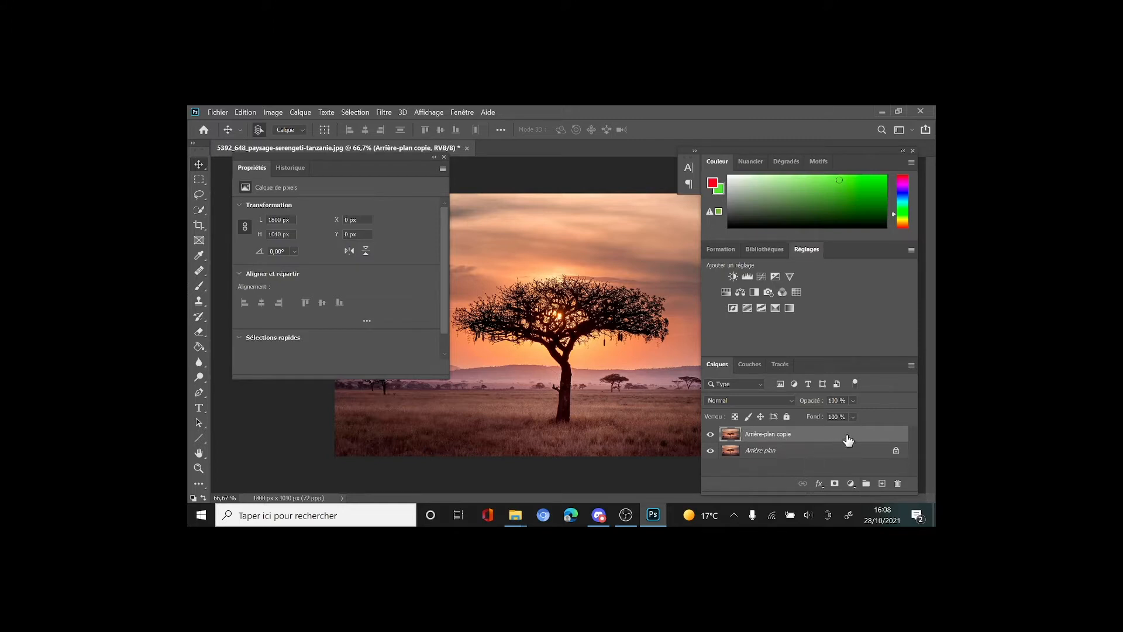
- Create a layer group and move the Arrière-plan copie layer into it
left_click(866, 484)
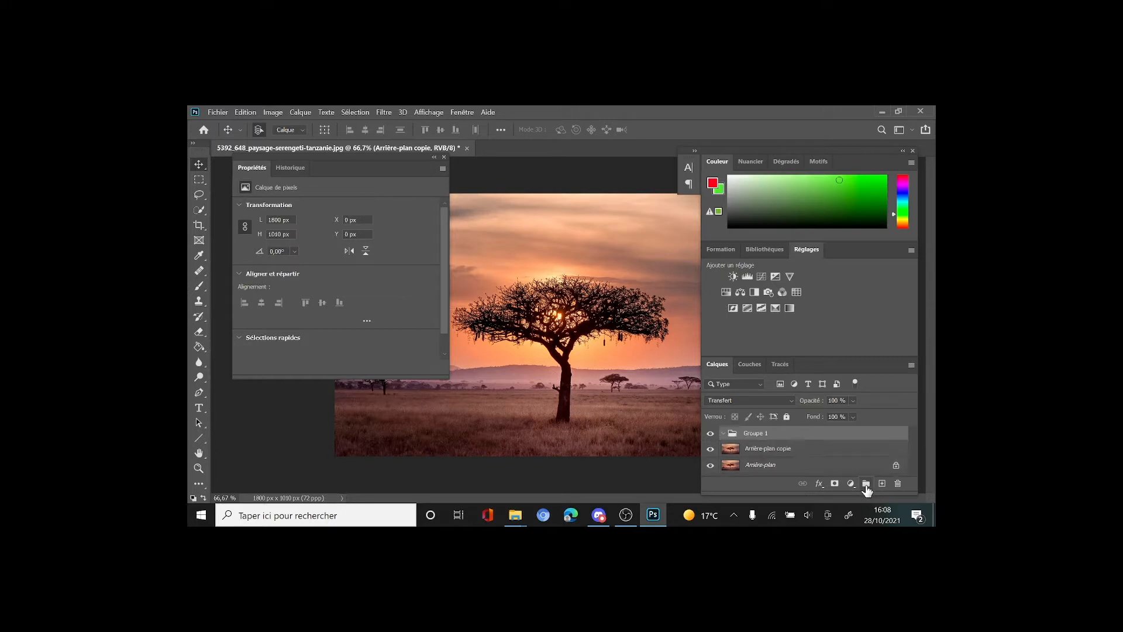
left_click(782, 455)
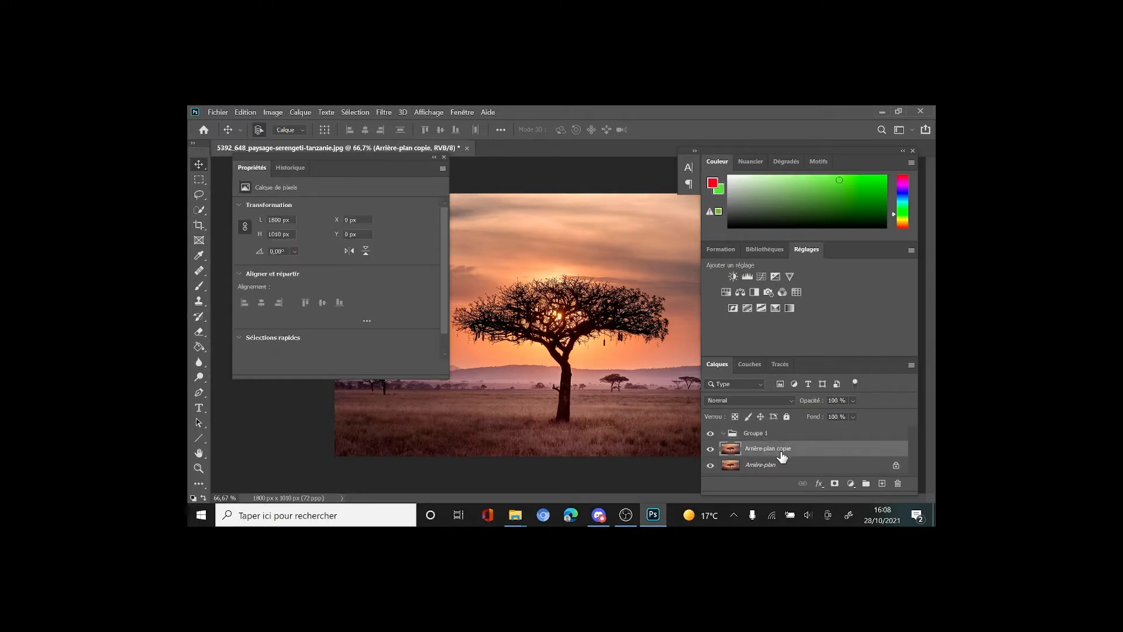
left_click_drag(782, 457, 784, 438)
- Try a Teinte/Saturation adjustment layer with hue +37, saturation +48 and lightness -31, and delete it
left_click(725, 292)
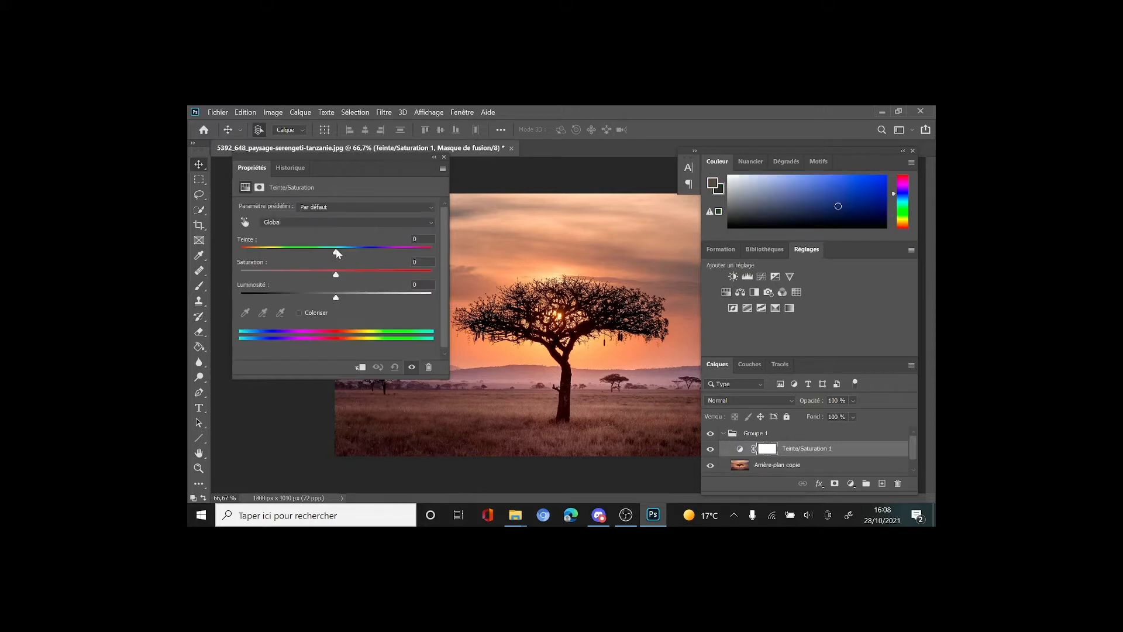
left_click_drag(337, 253, 381, 272)
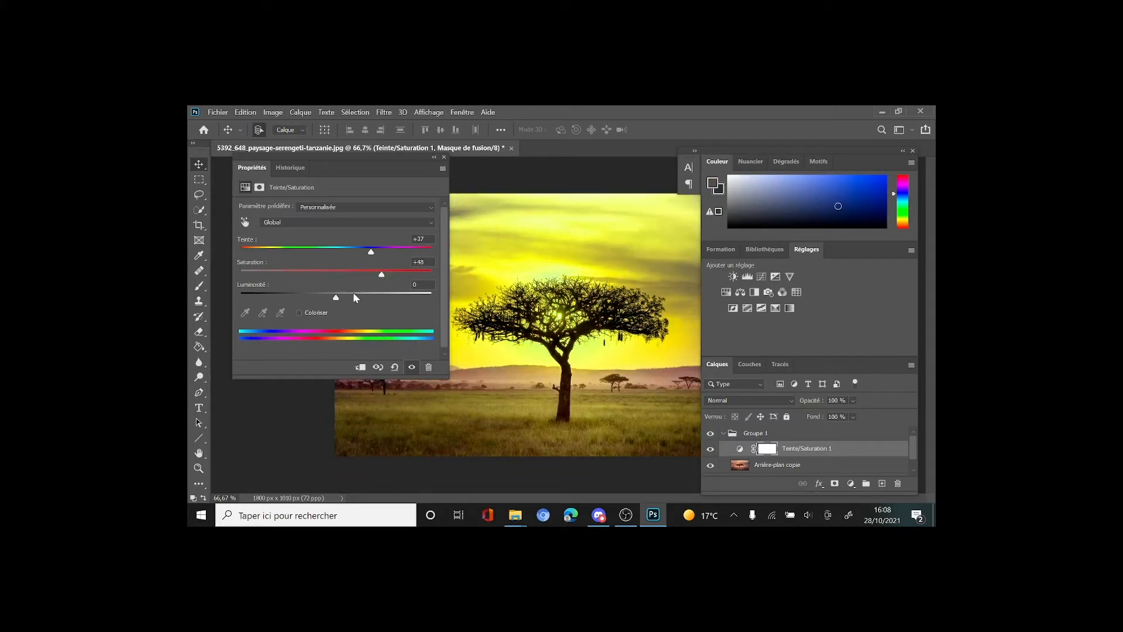
mouse_move(331, 299)
left_mouse_down()
mouse_move(377, 298)
mouse_move(316, 297)
left_mouse_up()
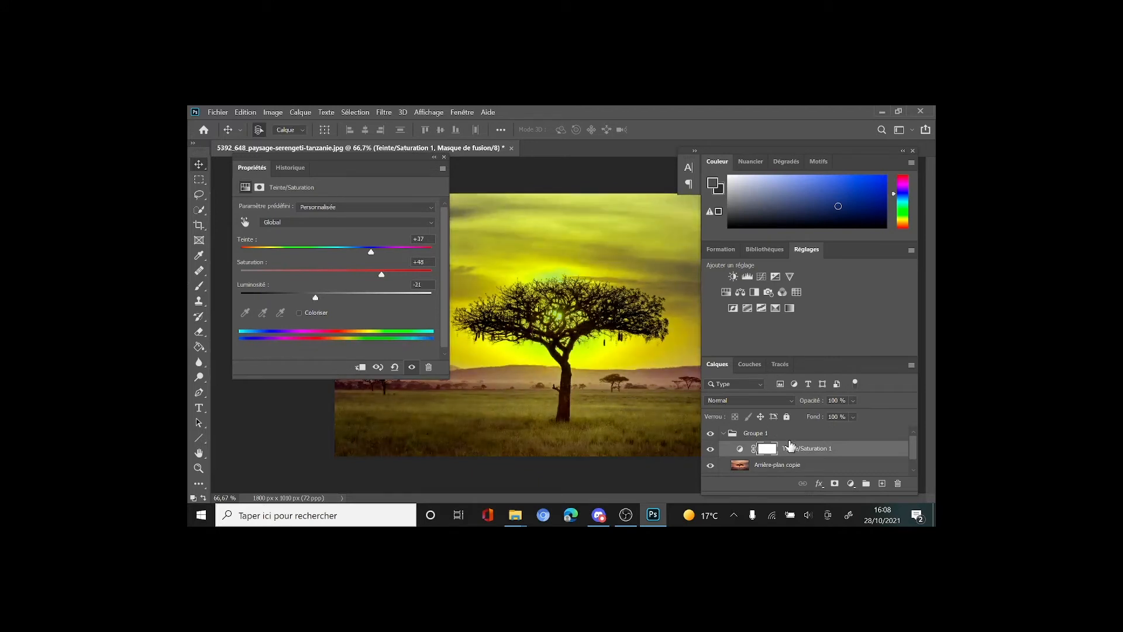
key("Delete")
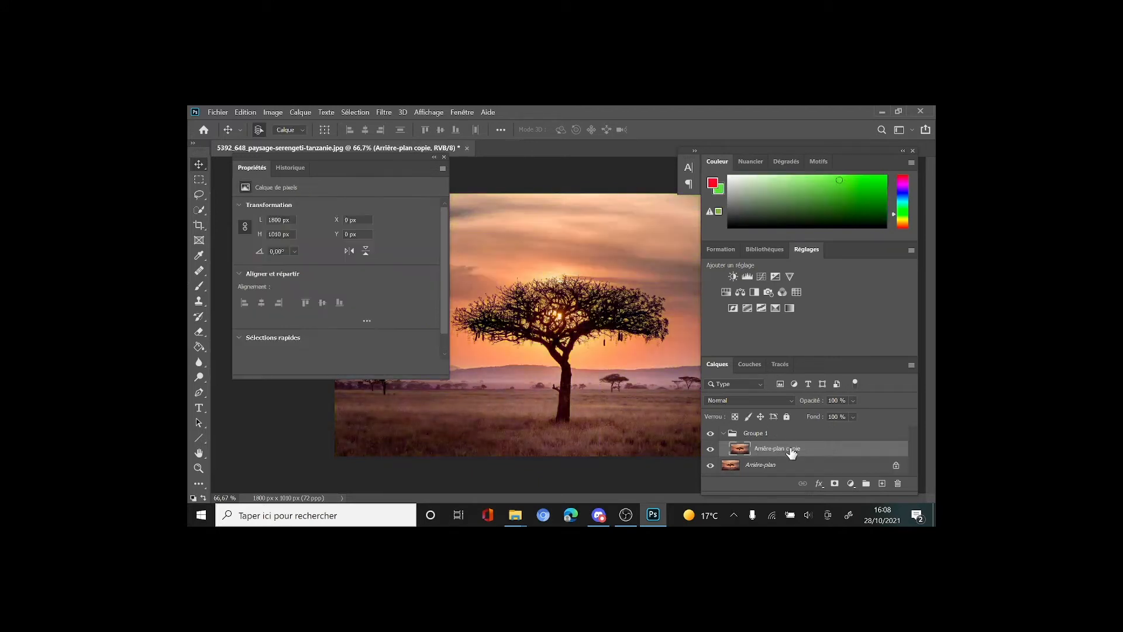
left_click(444, 157)
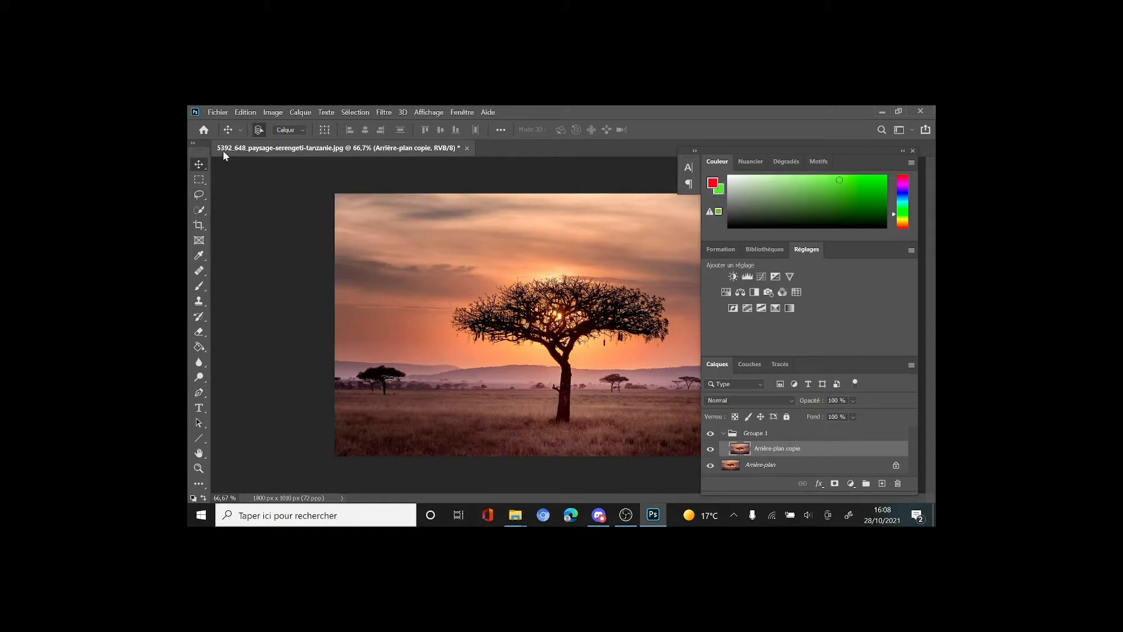
- Fill the grassy ground on the Arrière-plan copie layer with the red foreground colour using the Paint Bucket
left_click(199, 348)
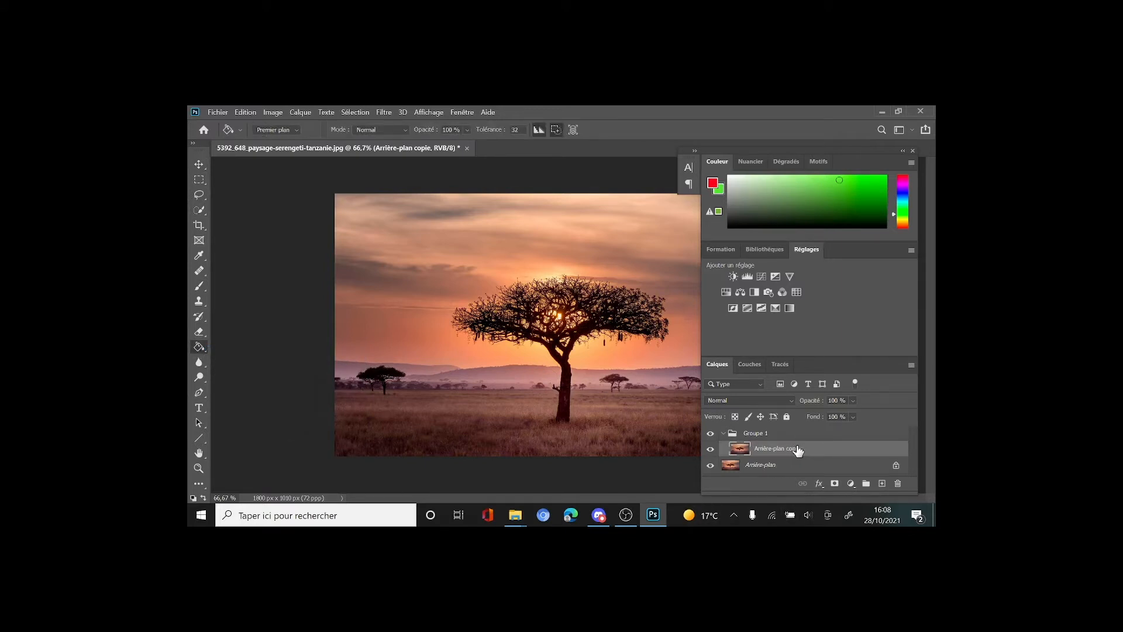
left_click(387, 424)
left_click(613, 427)
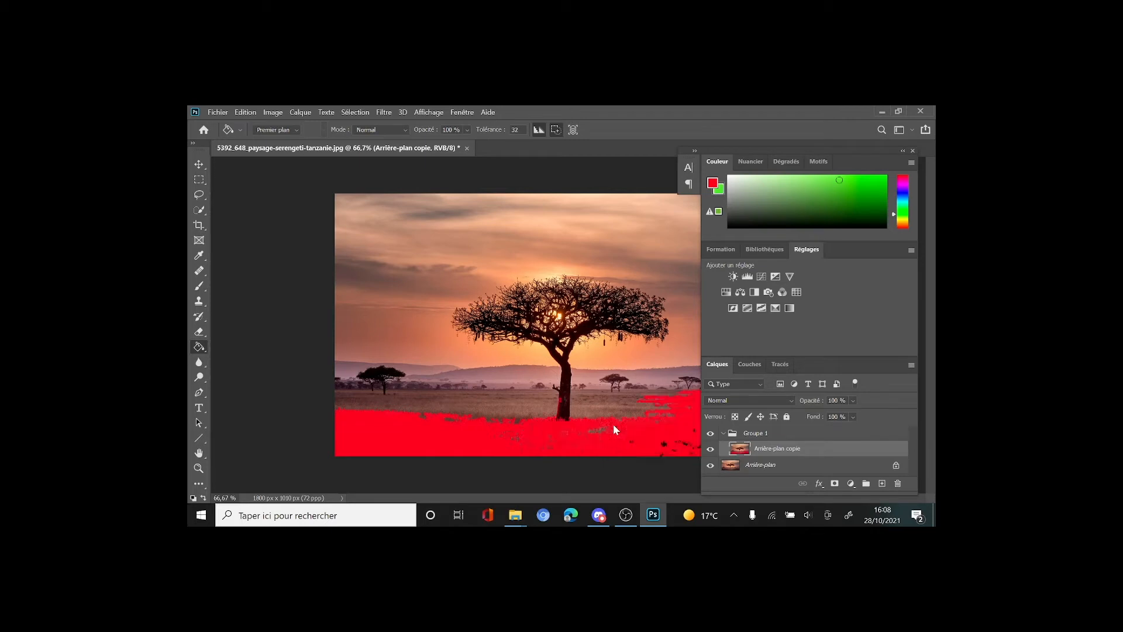
left_click(465, 411)
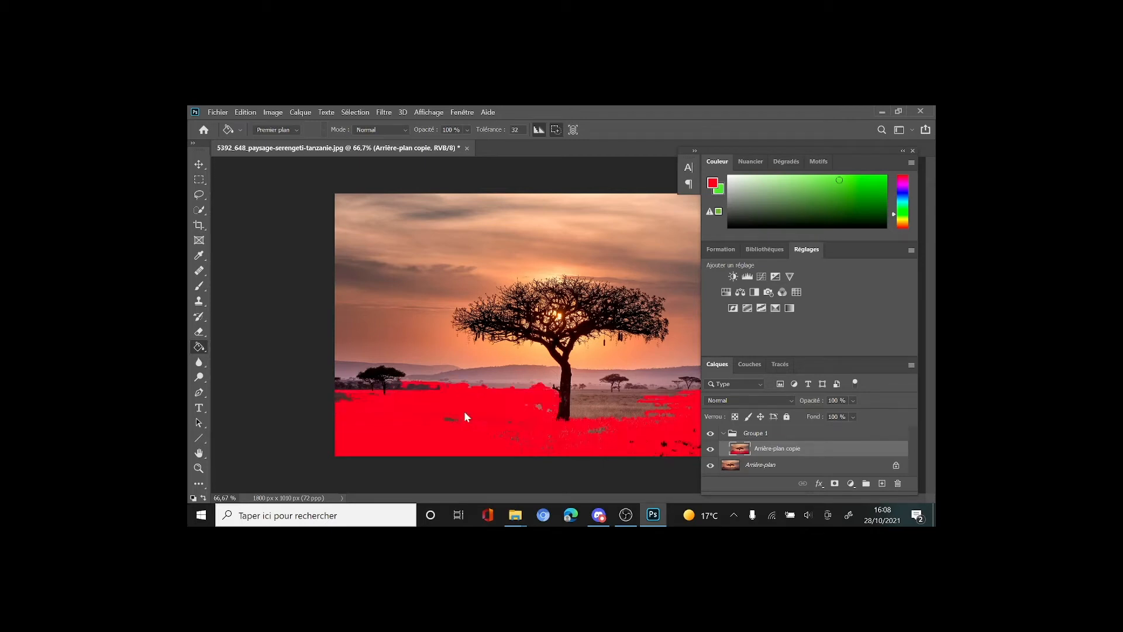
left_click(601, 413)
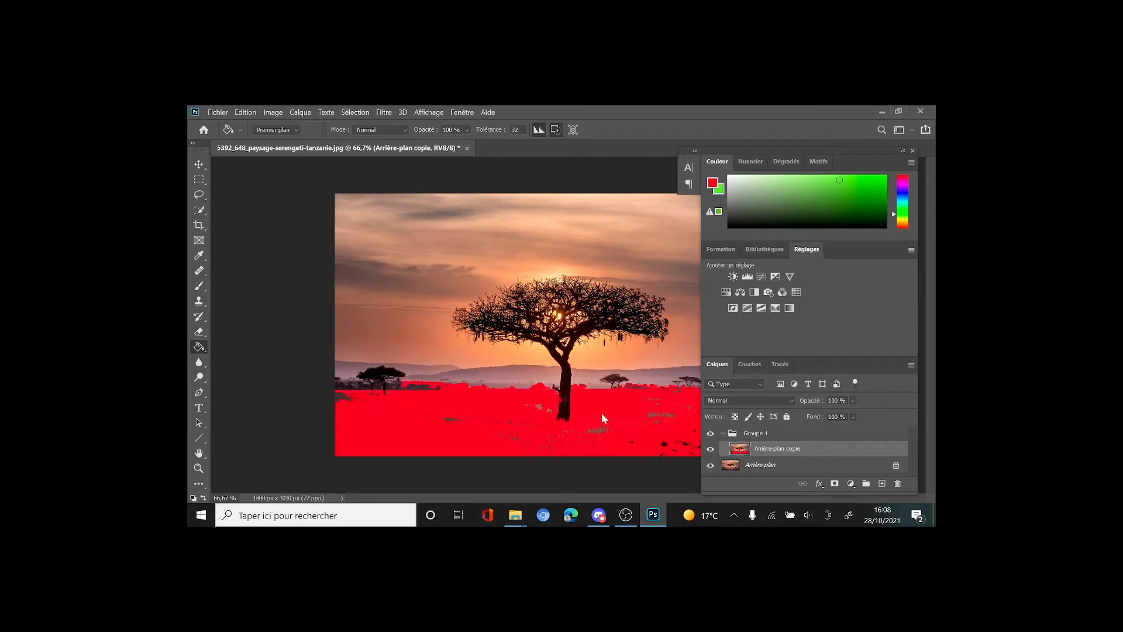
- Set the background colour to bright green, swap it with the foreground colour, and fill the red ground with green
left_click(862, 192)
left_click(862, 182)
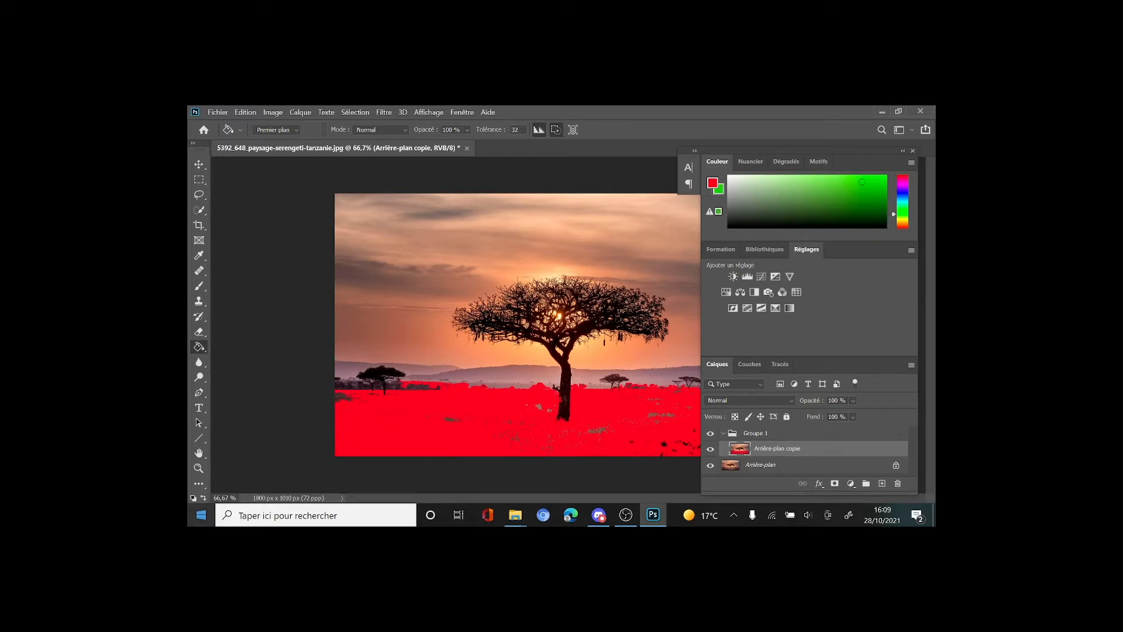
left_click(204, 498)
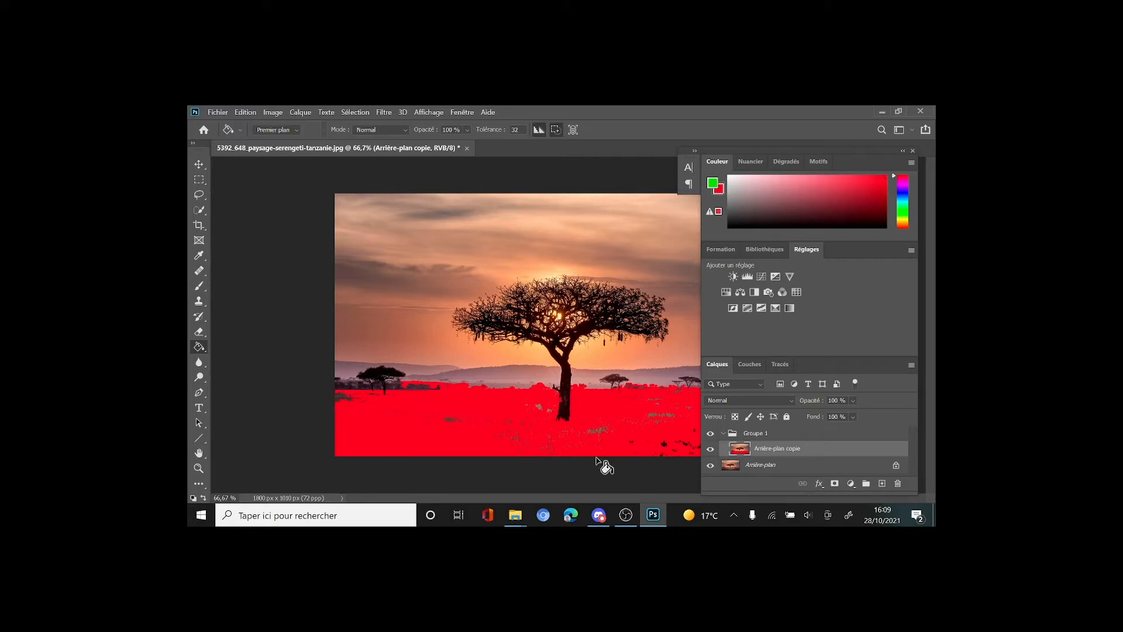
left_click(625, 435)
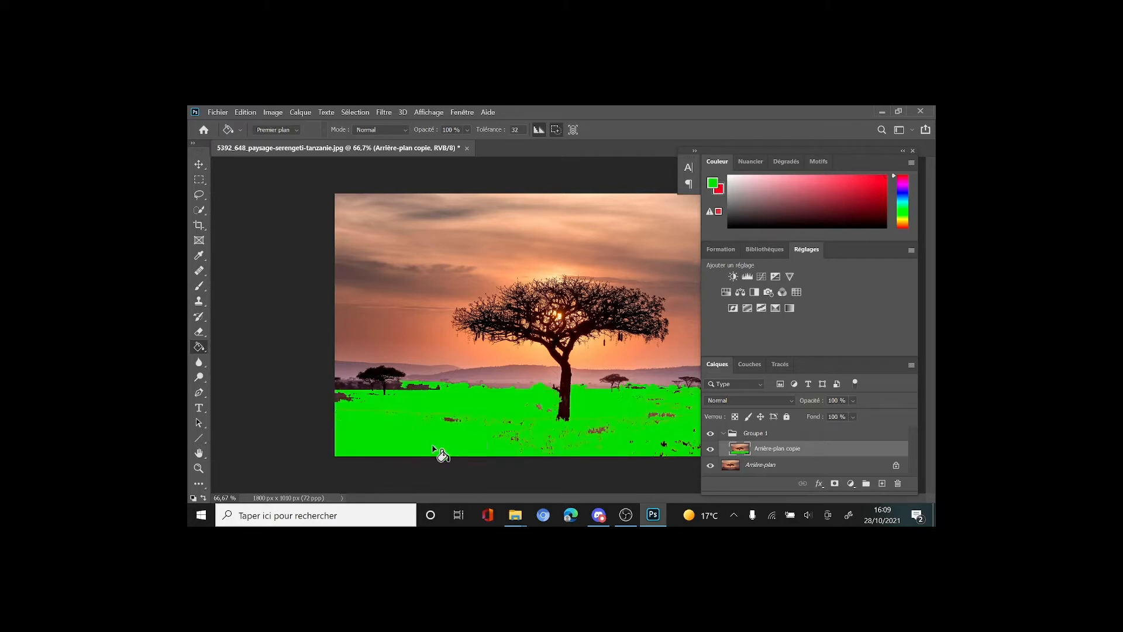
- Undo the green fill and all the red fills on the ground of the landscape
key("ctrl+z")
key("ctrl+z")
key("ctrl+z")
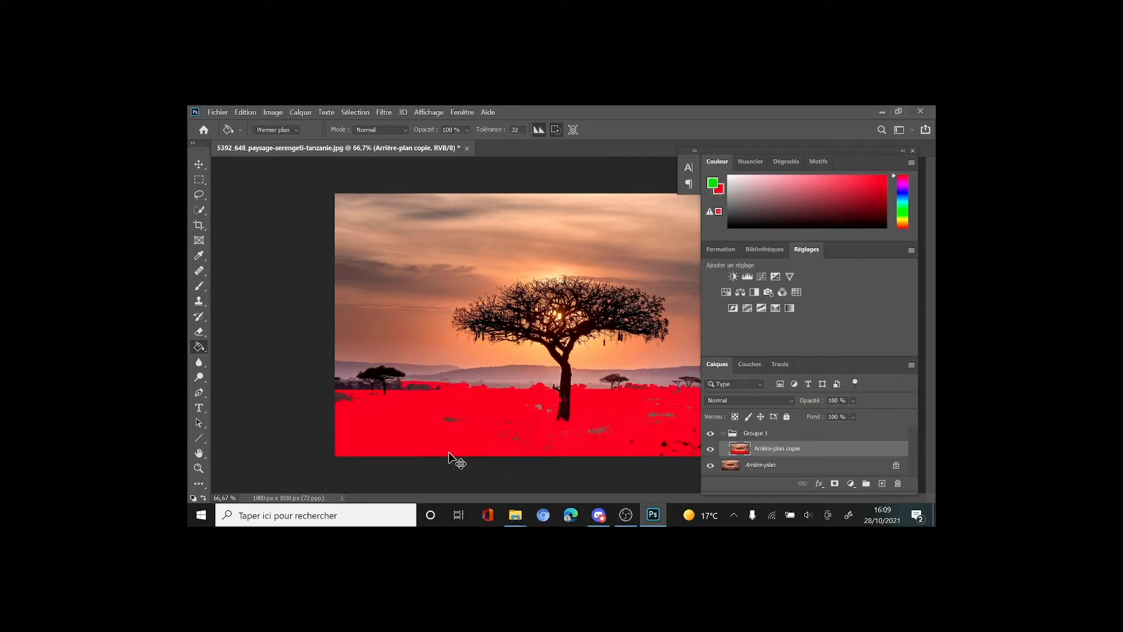
key("ctrl+z")
key("ctrl+z")
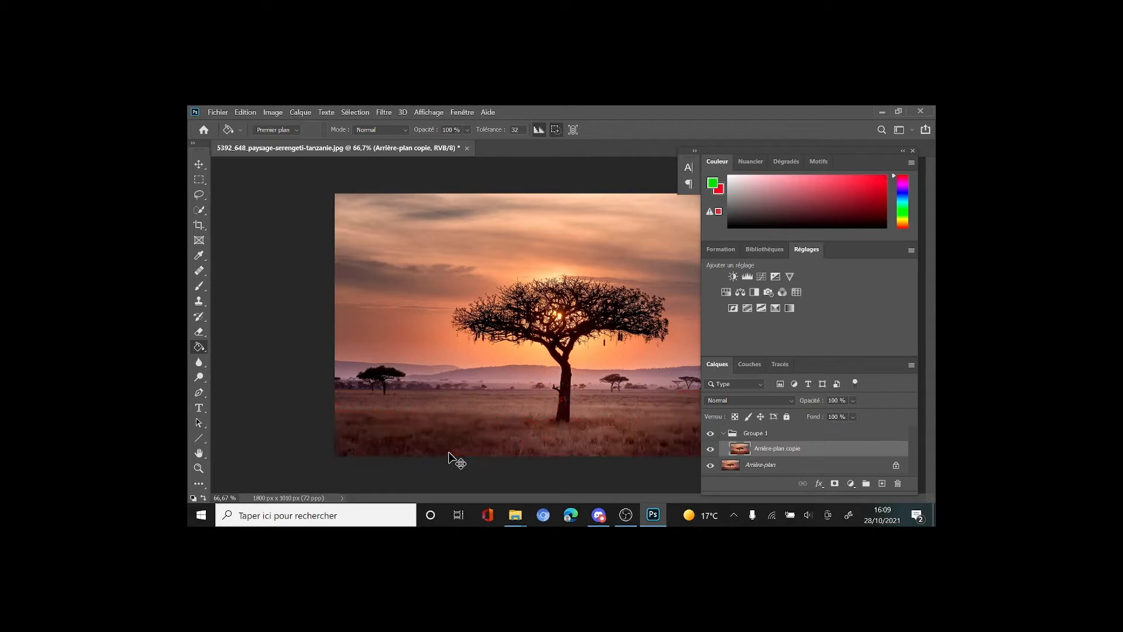
- Draw a closed triangular path over the landscape with the Pen tool and show it among the document's paths
left_click(201, 392)
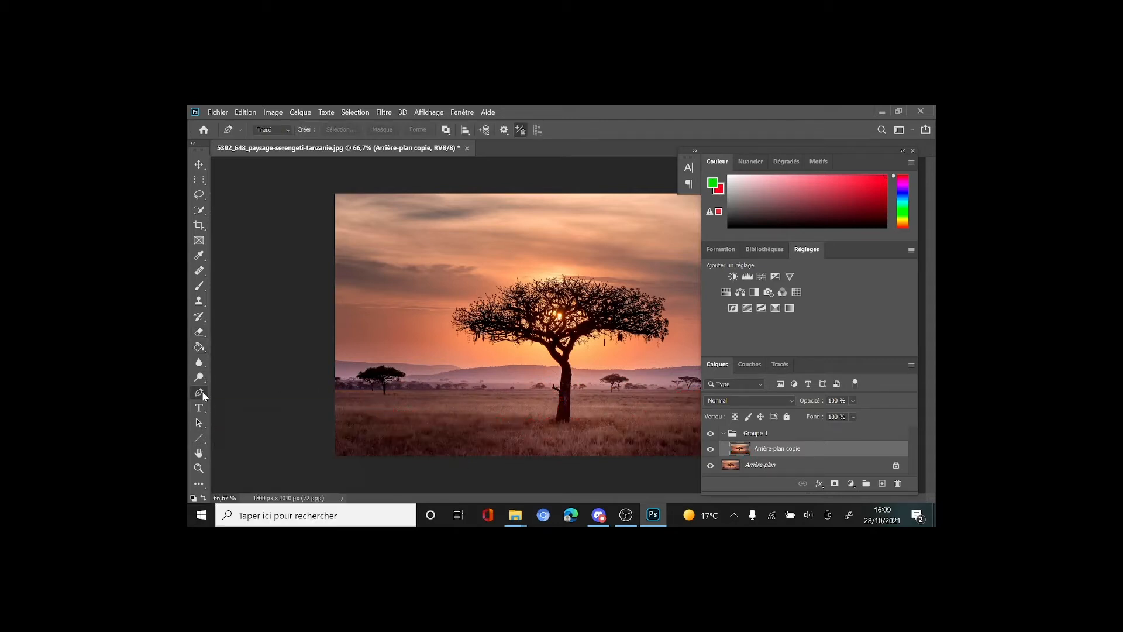
right_click(203, 392)
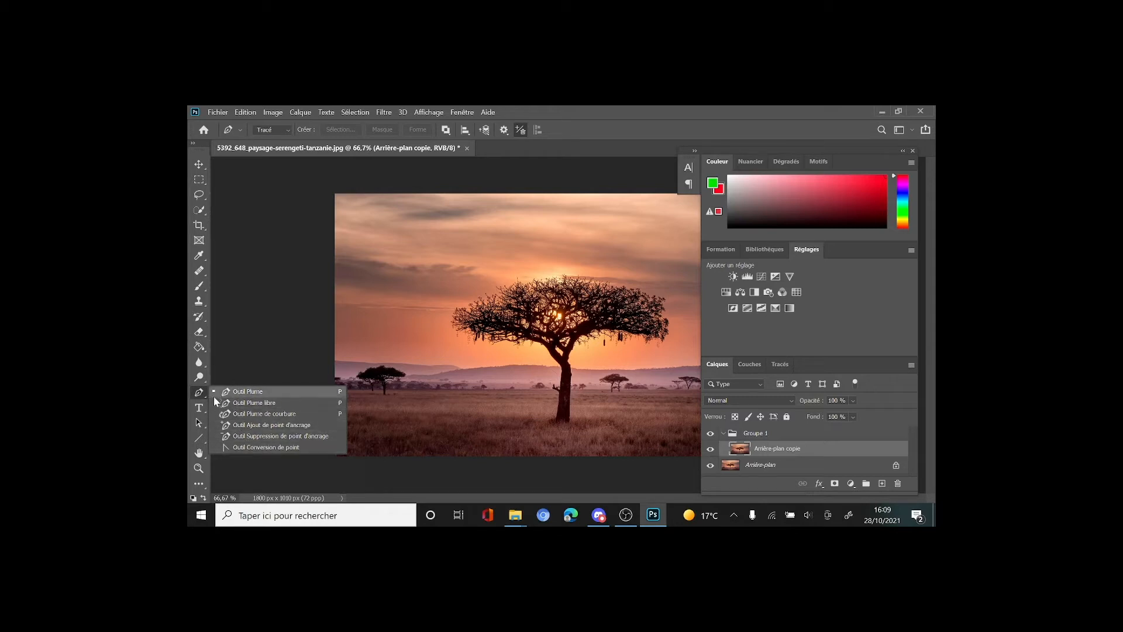
left_click(413, 364)
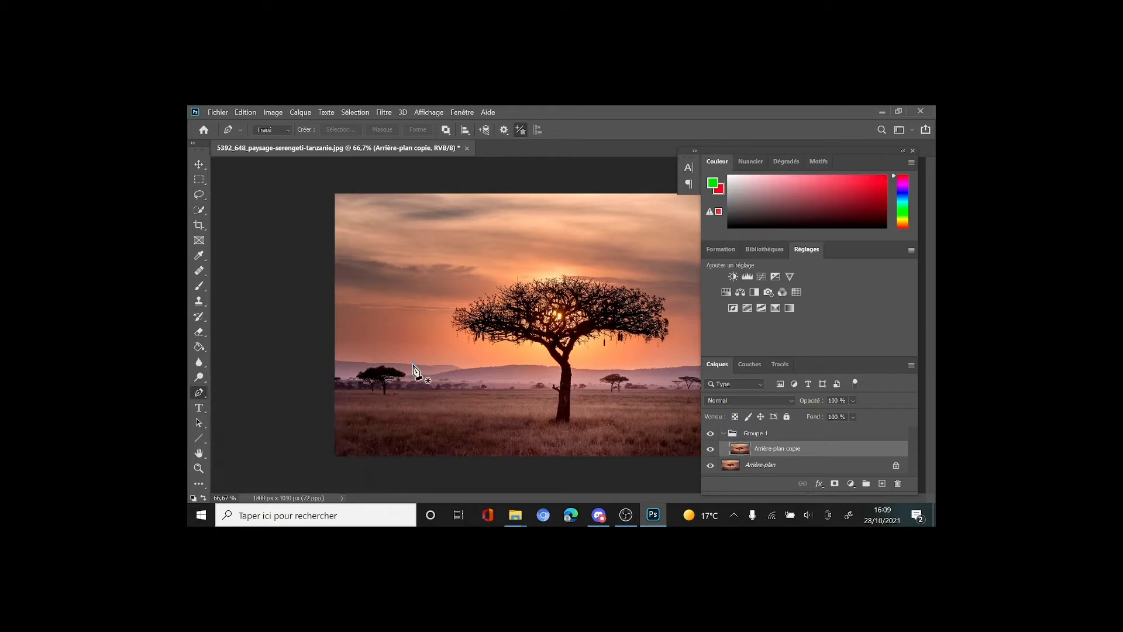
left_click(496, 262)
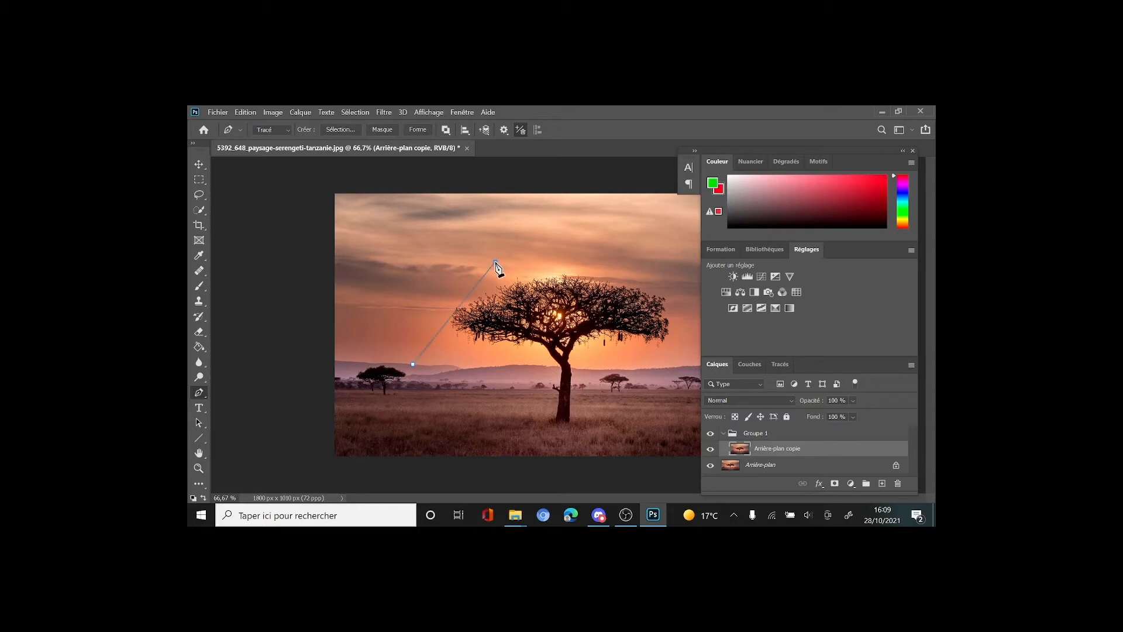
left_click(648, 387)
left_click(413, 364)
left_click(780, 364)
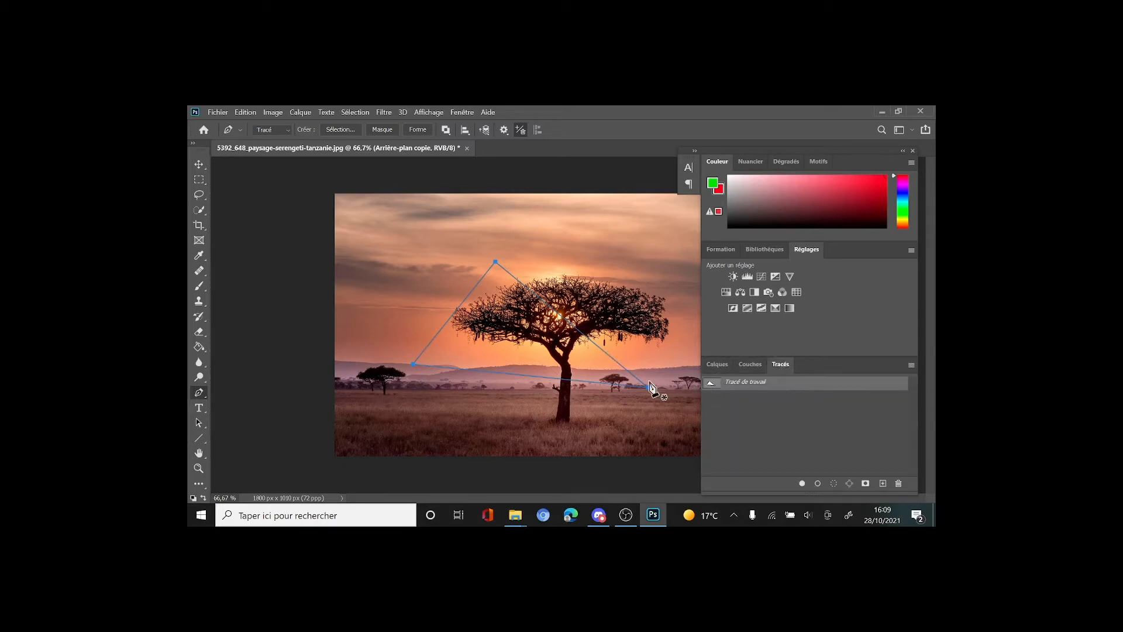
- Undo the whole triangular path and return to the layer list
key("ctrl+z")
key("ctrl+z")
key("ctrl+z")
key("ctrl+z")
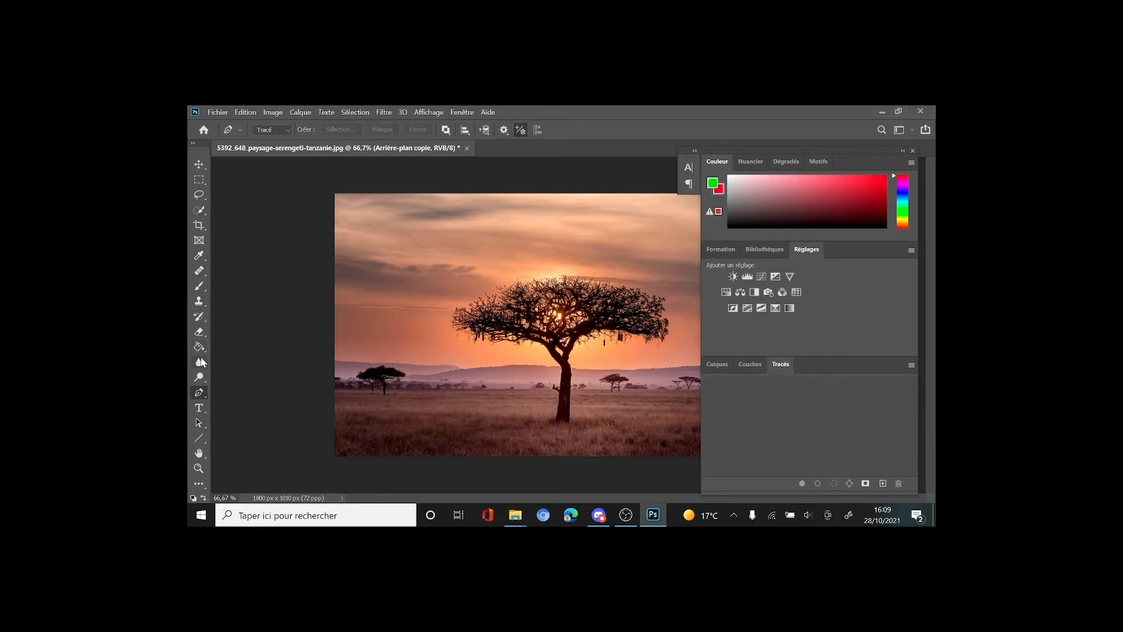
left_click(717, 365)
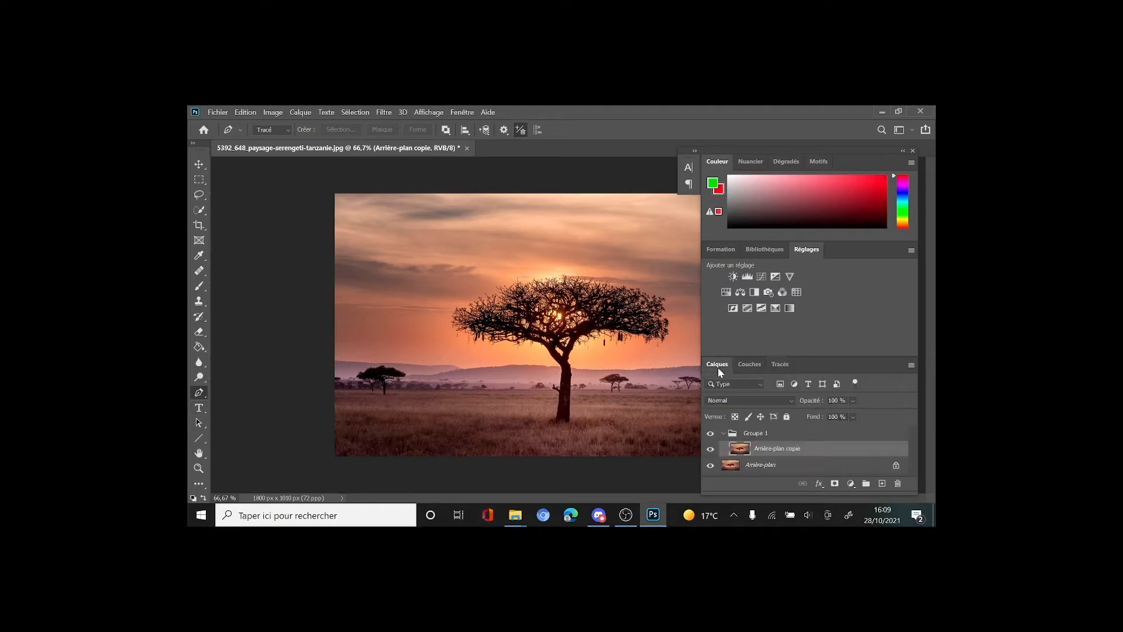
- Draw a green rectangle shape about 220 x 408 px beside the large tree, and delete it
left_click(199, 440)
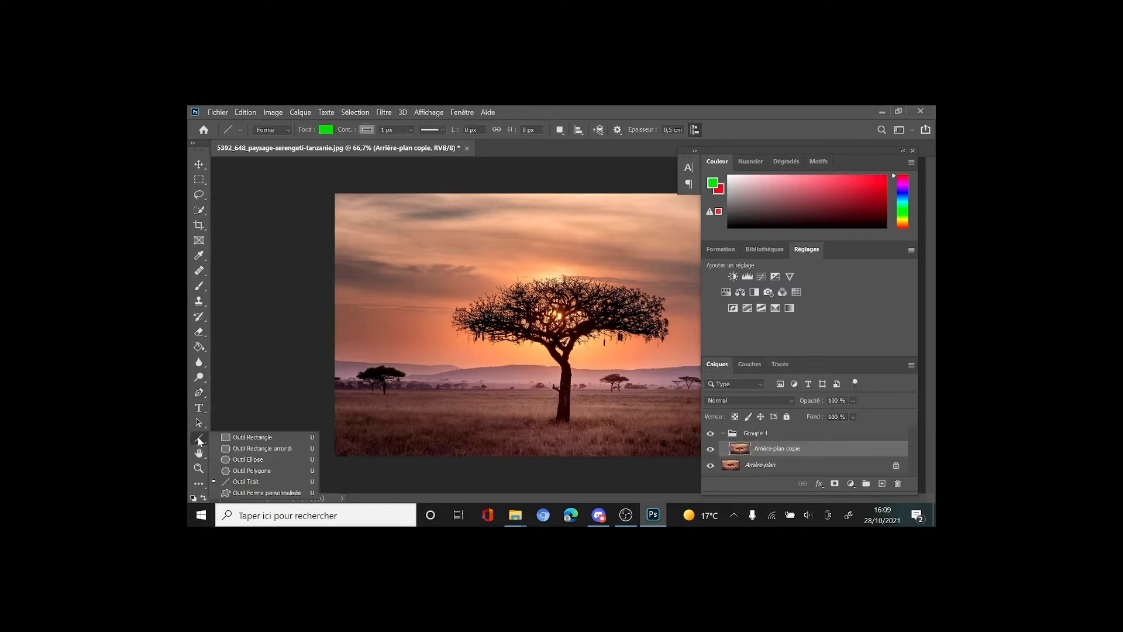
left_click(249, 437)
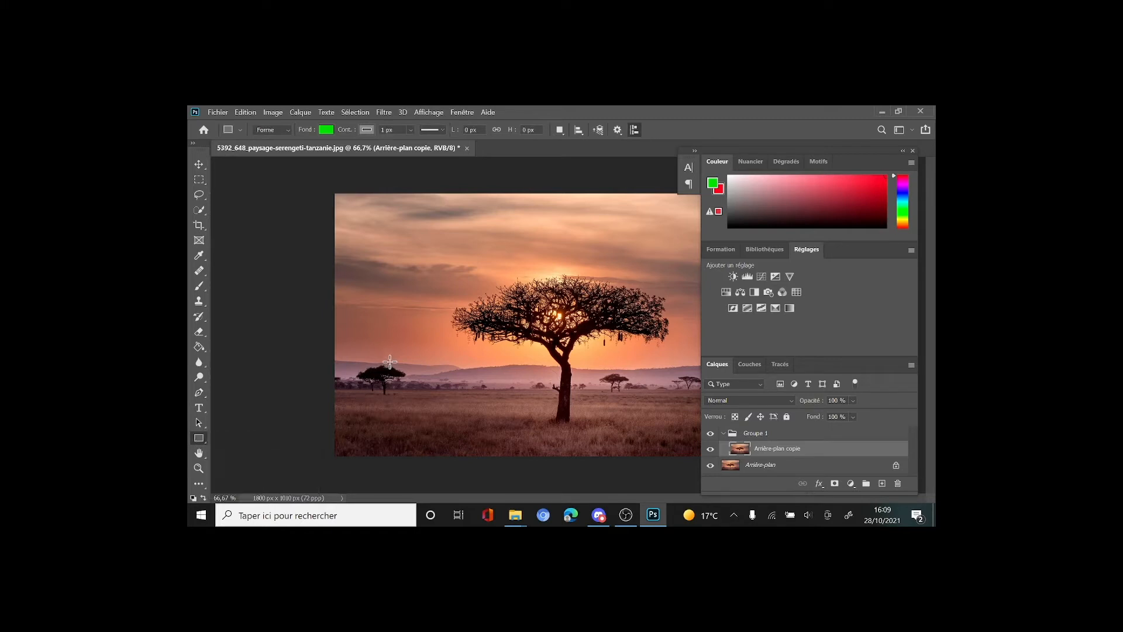
left_click_drag(405, 312, 462, 419)
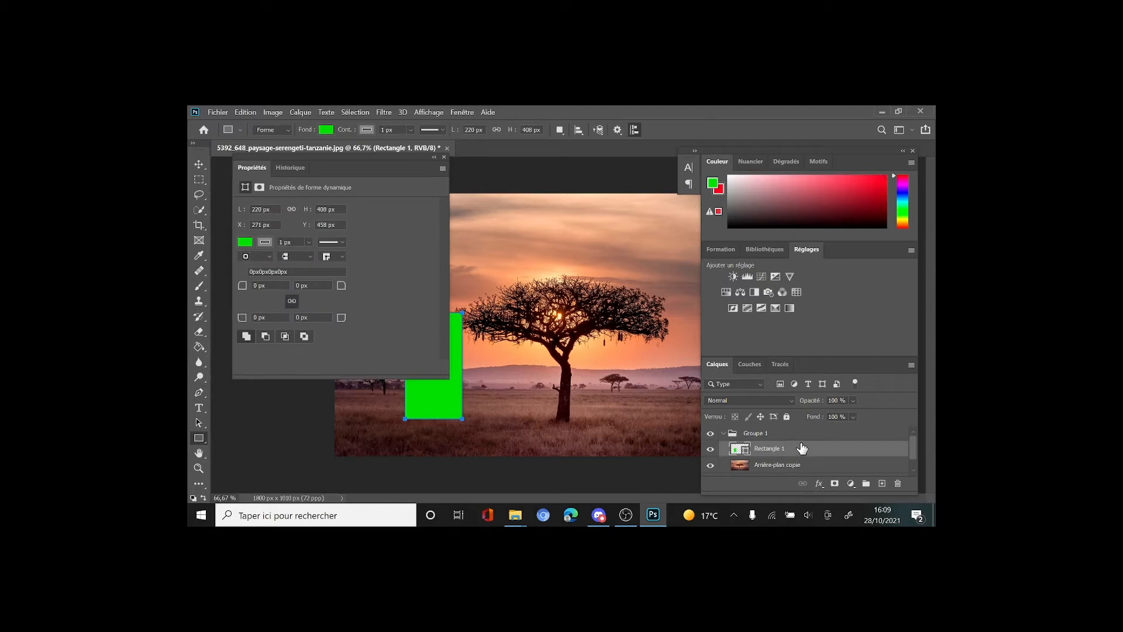
key("Delete")
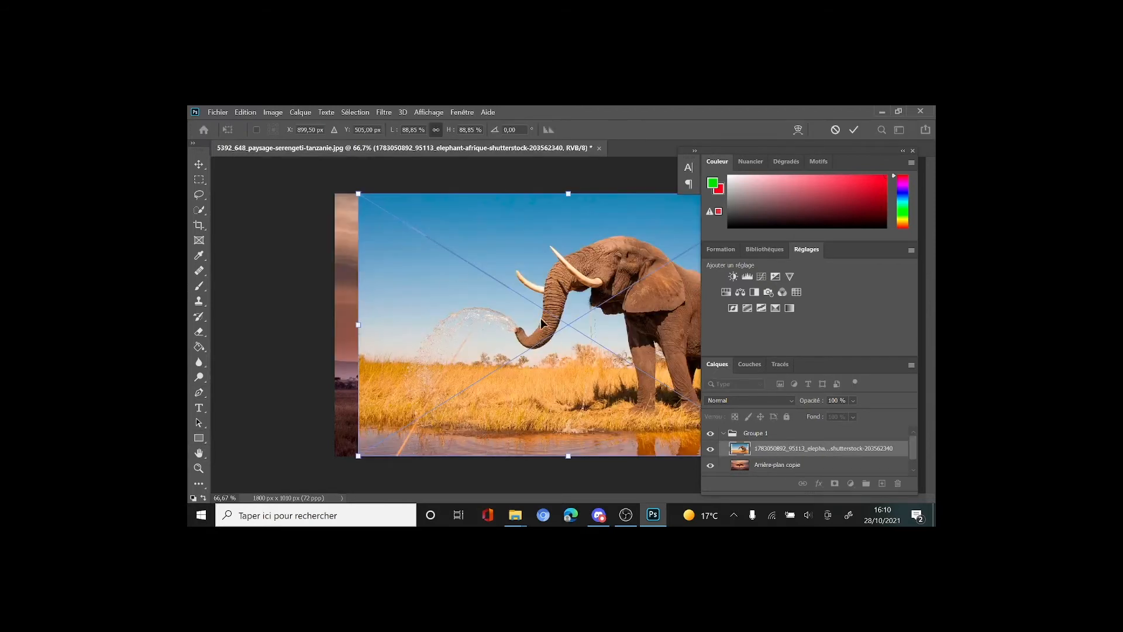
- Place the elephant photo above the Arrière-plan copie layer in Groupe 1 and commit its placement
key("ctrl+minus")
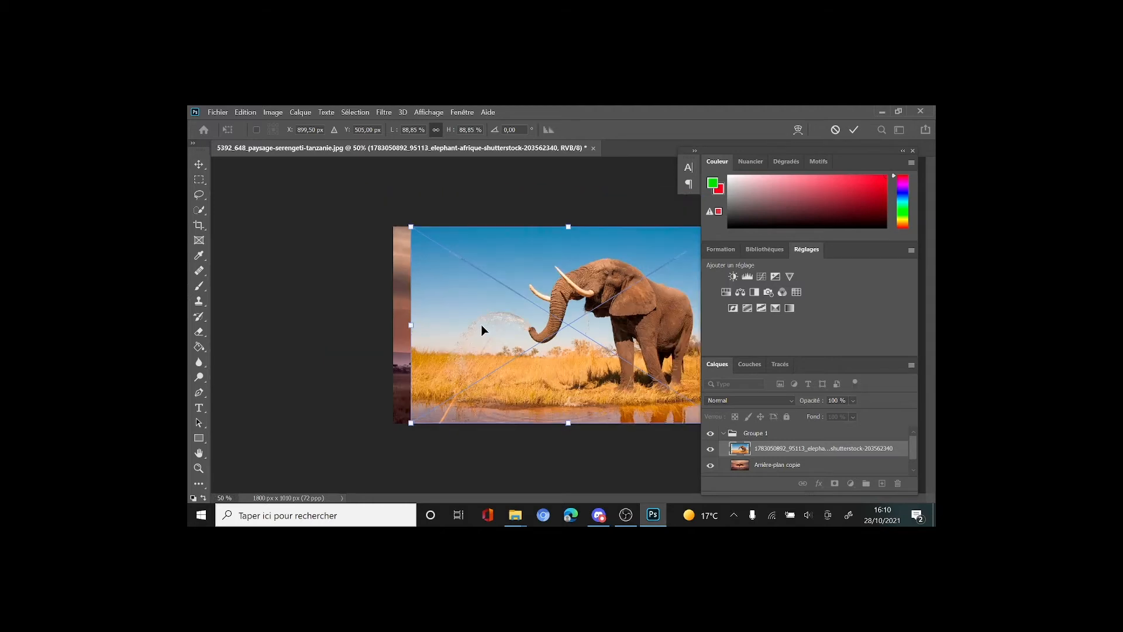
key("ctrl+minus")
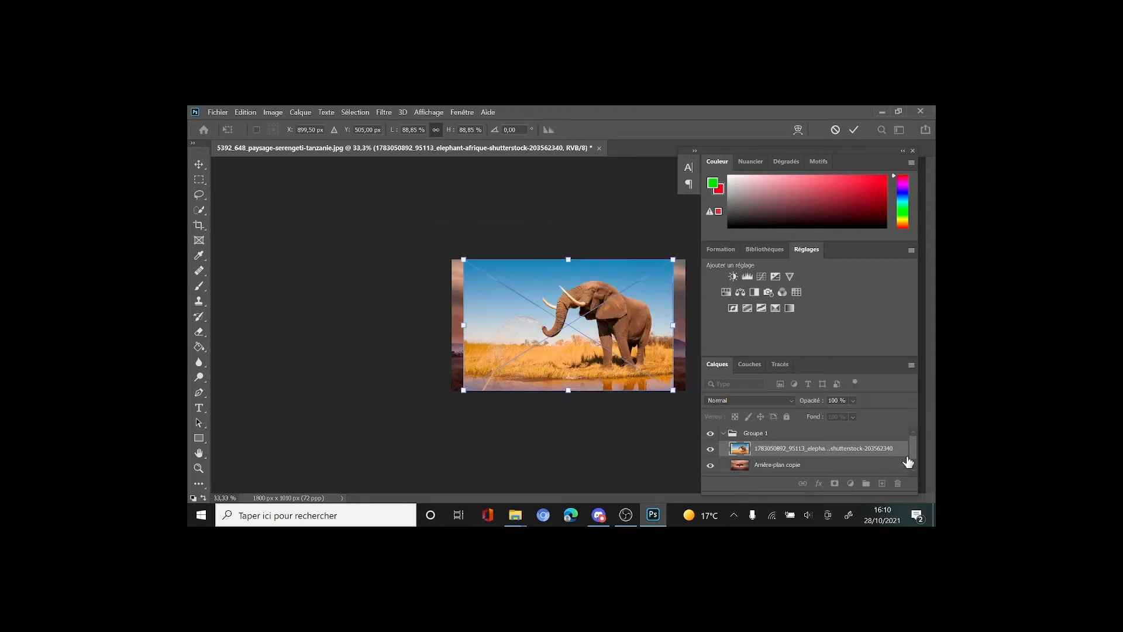
mouse_move(914, 450)
left_mouse_down()
mouse_move(914, 461)
mouse_move(913, 450)
left_mouse_up()
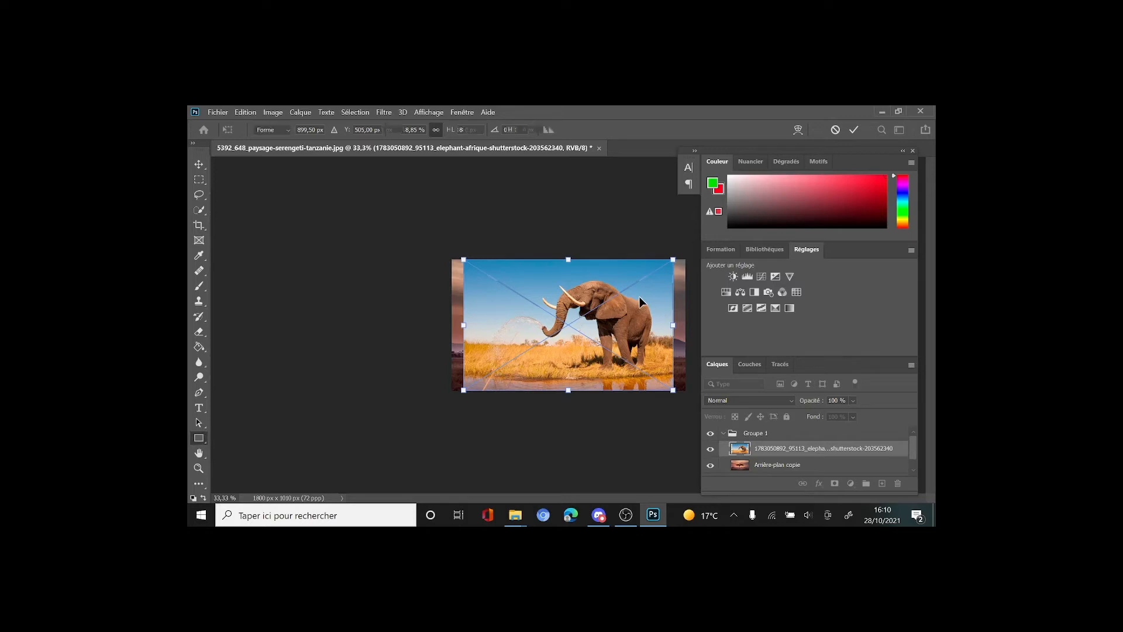
key("Return")
key("u")
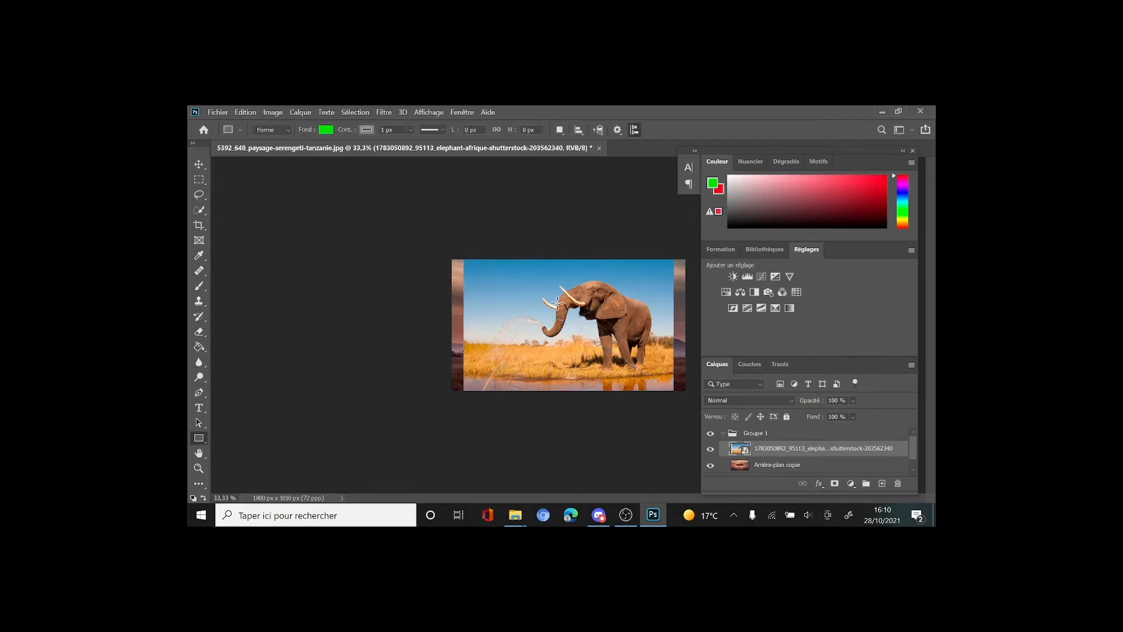
- Select the elephant with the Quick Selection tool in add mode using a 70 px brush, and mask its layer with the selection
left_click(201, 212)
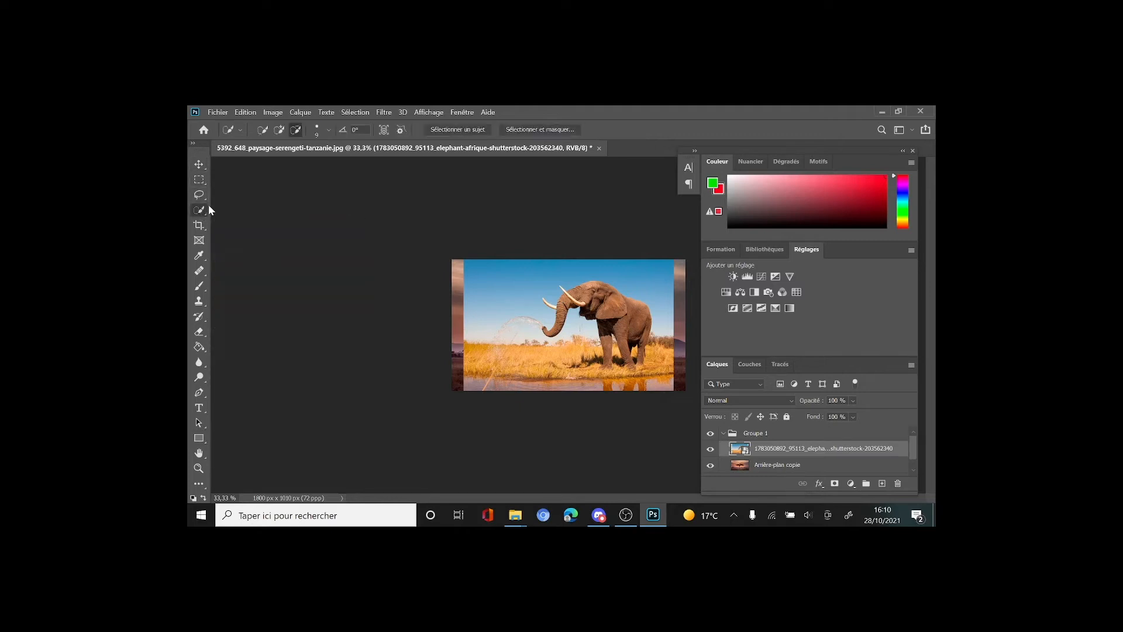
left_click(328, 132)
left_click(306, 160)
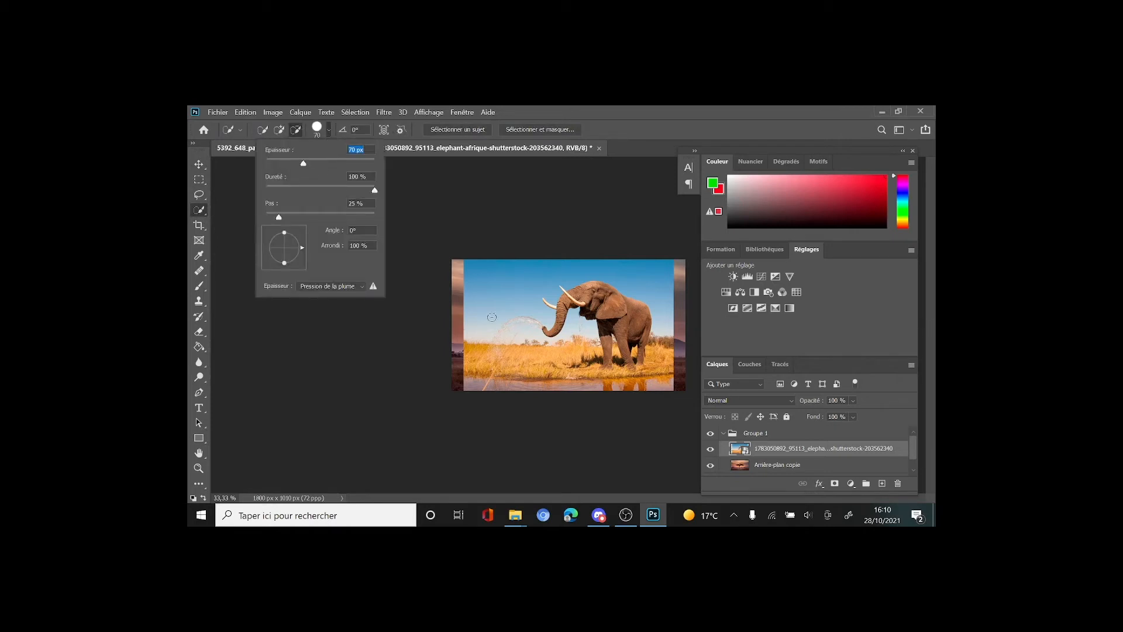
left_click(280, 129)
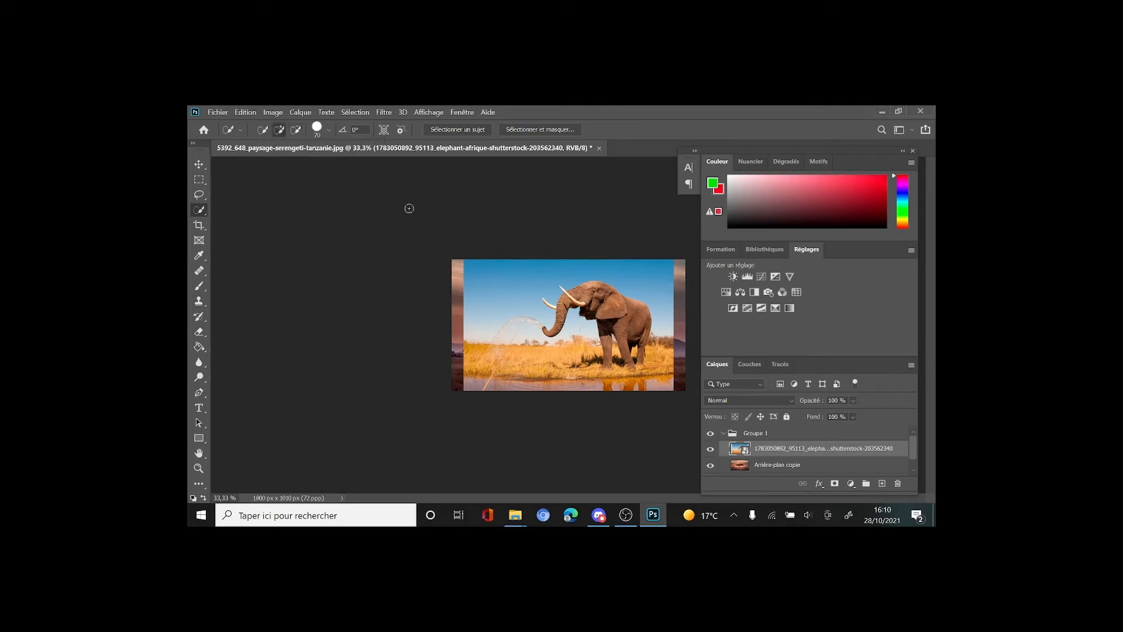
left_click(620, 324)
left_click(581, 296)
left_click(562, 316)
left_click(553, 327)
mouse_move(571, 290)
left_mouse_down()
mouse_move(545, 300)
mouse_move(633, 371)
left_mouse_up()
left_click(835, 485)
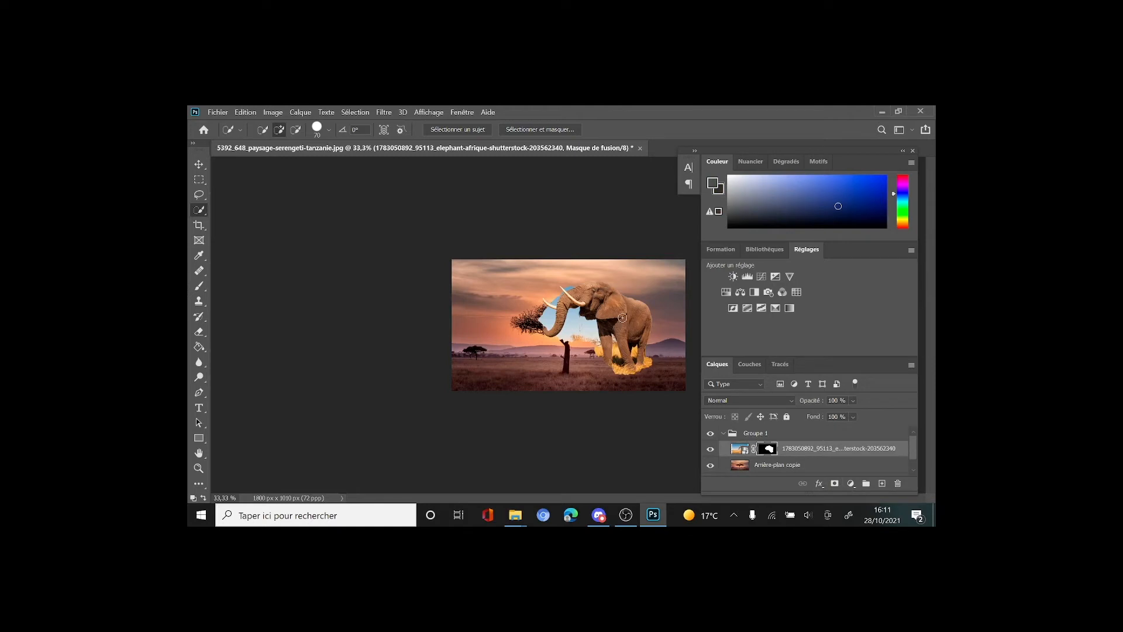
- Undo the elephant's layer mask and subtract the whole selection with the Quick Selection brush enlarged to 156 px
key("ctrl+z")
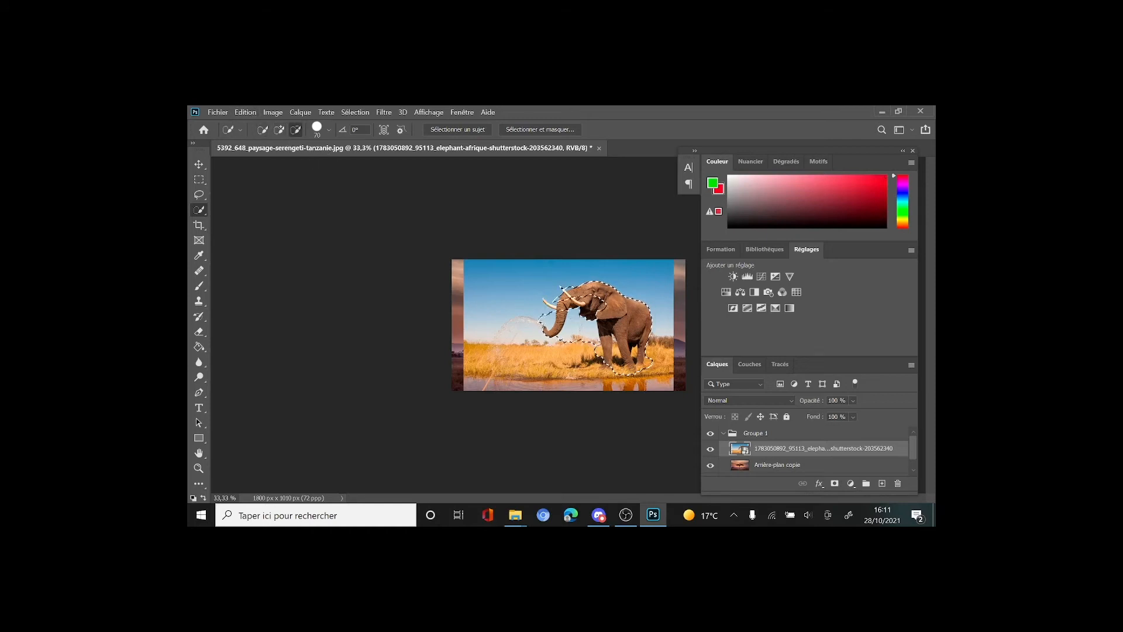
left_click(595, 303)
left_click(576, 324)
left_click(329, 128)
left_click(336, 162)
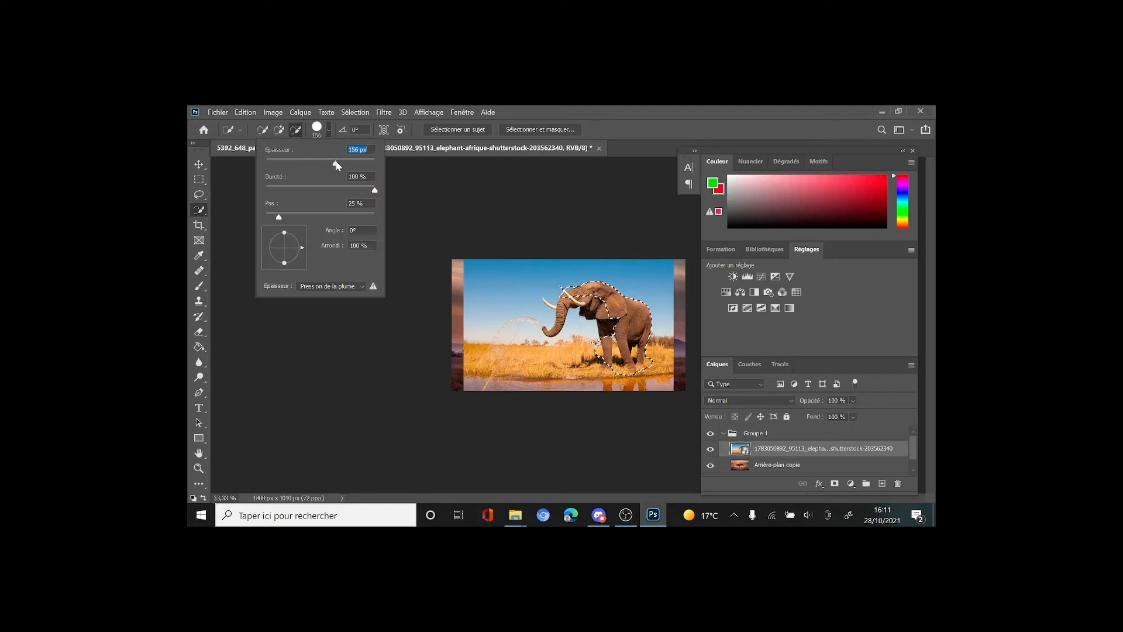
left_click(608, 298)
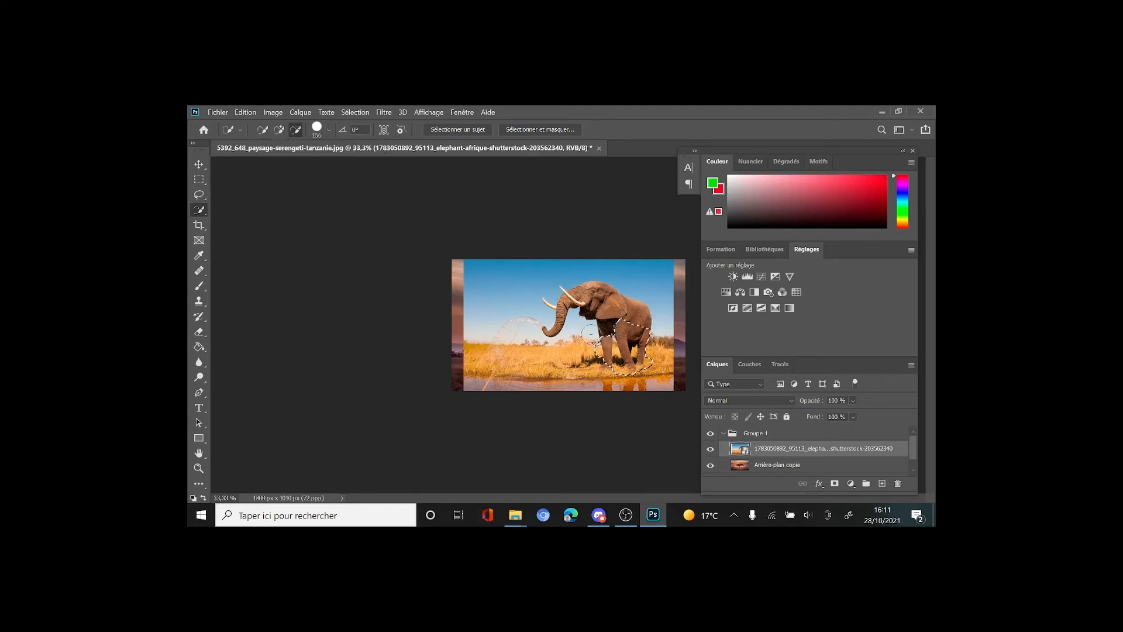
mouse_move(591, 334)
left_mouse_down()
mouse_move(632, 332)
mouse_move(606, 336)
mouse_move(599, 354)
mouse_move(652, 361)
left_mouse_up()
left_click(614, 327)
- Try masking the elephant layer with an elliptical selection drawn around the elephant, and undo the mask
left_click(200, 180)
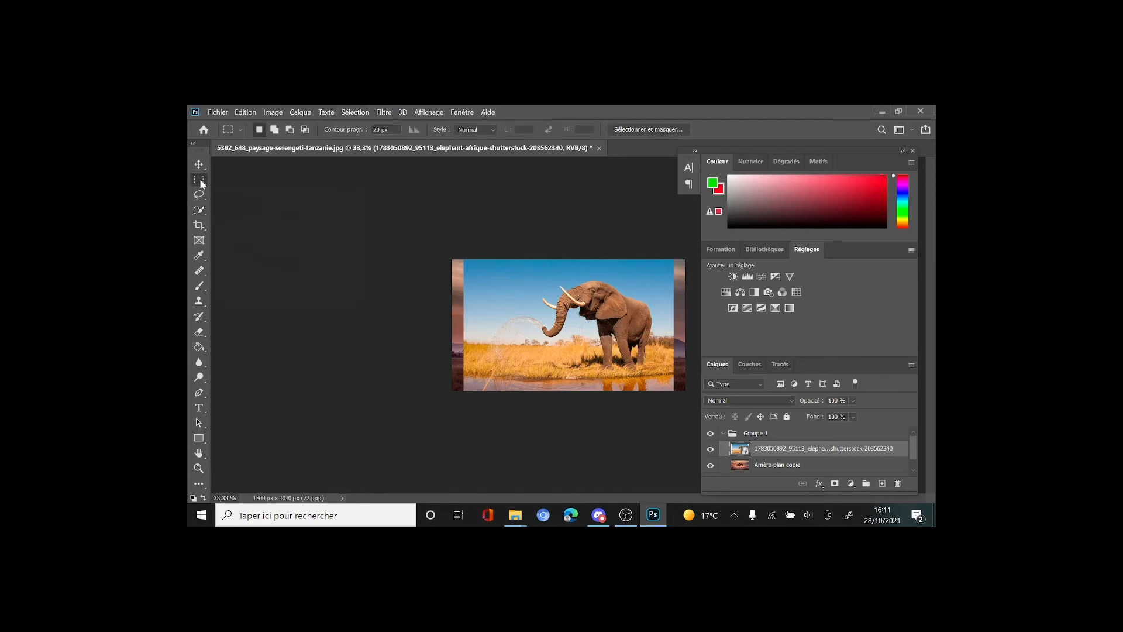
right_click(201, 183)
left_click(239, 189)
left_click_drag(539, 276, 655, 384)
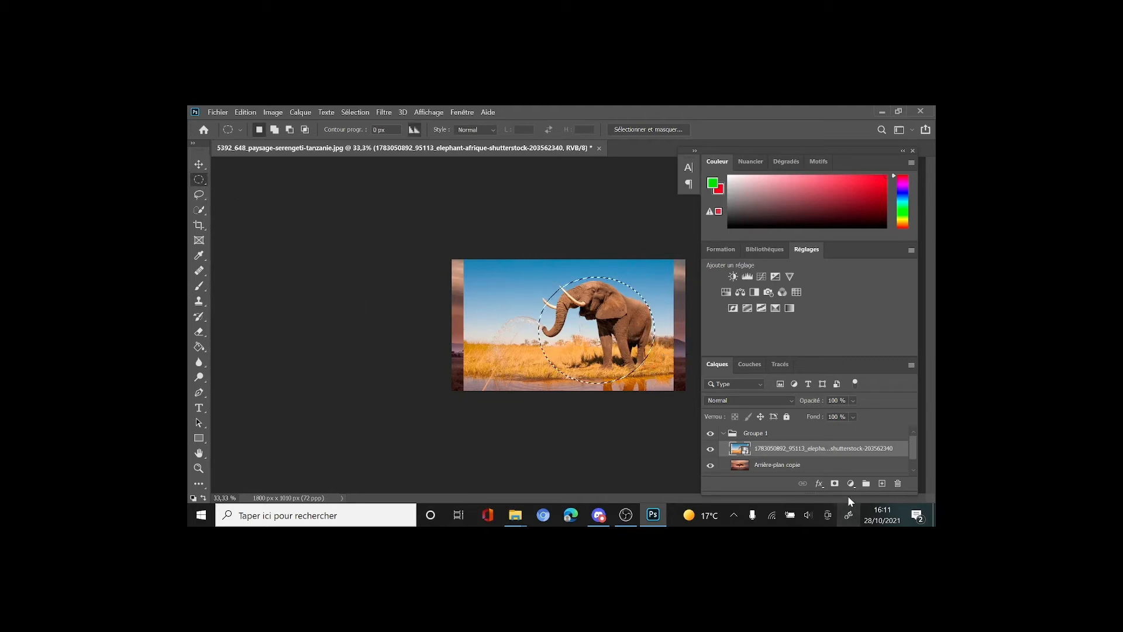
left_click(835, 484)
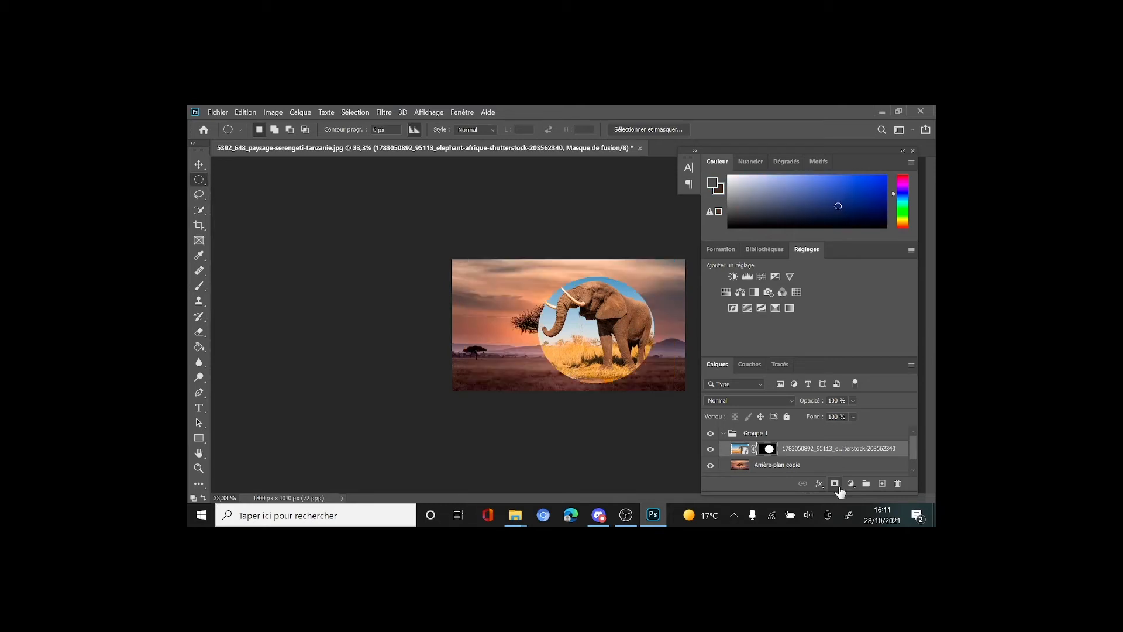
key("ctrl+z")
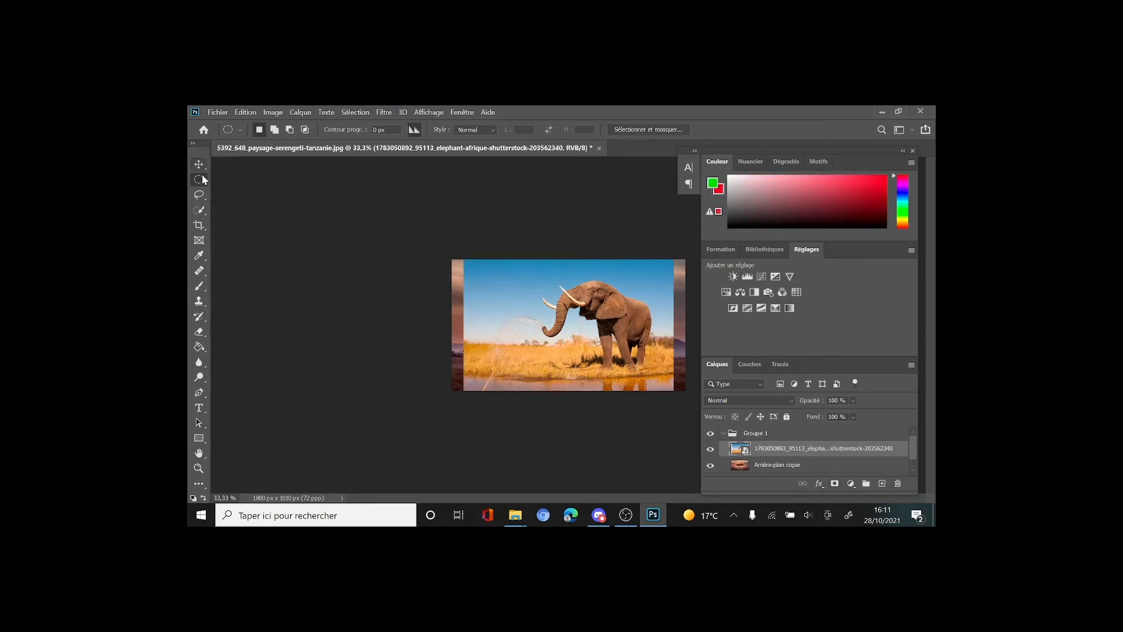
- Try masking the elephant layer with a rectangular selection around the elephant, undo the mask and deselect
right_click(201, 174)
left_click(224, 179)
left_click_drag(539, 269, 670, 409)
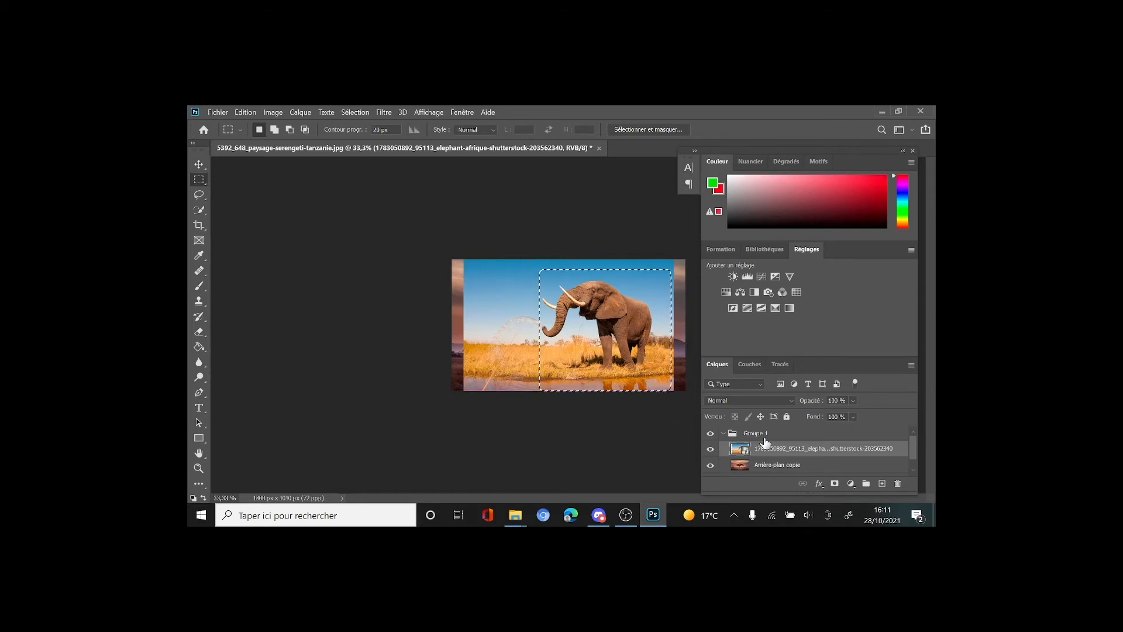
left_click(831, 485)
key("ctrl+z")
left_click(582, 419)
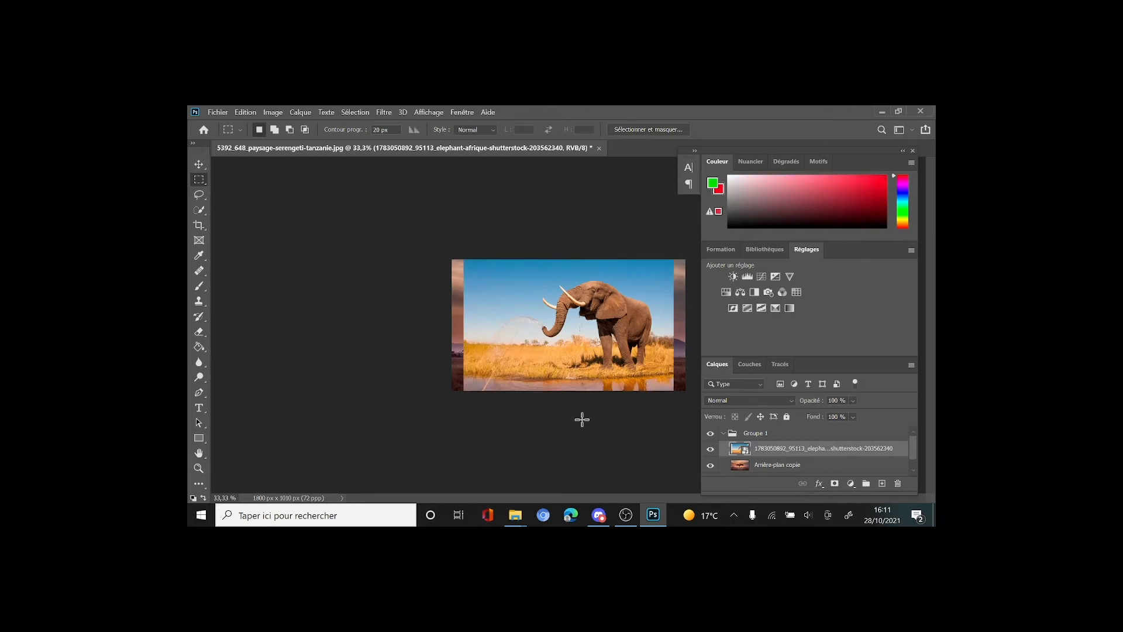
- Trace a Pen tool path from the tip of the elephant's trunk along its upper edge to the underside of the tusk
left_click(194, 212)
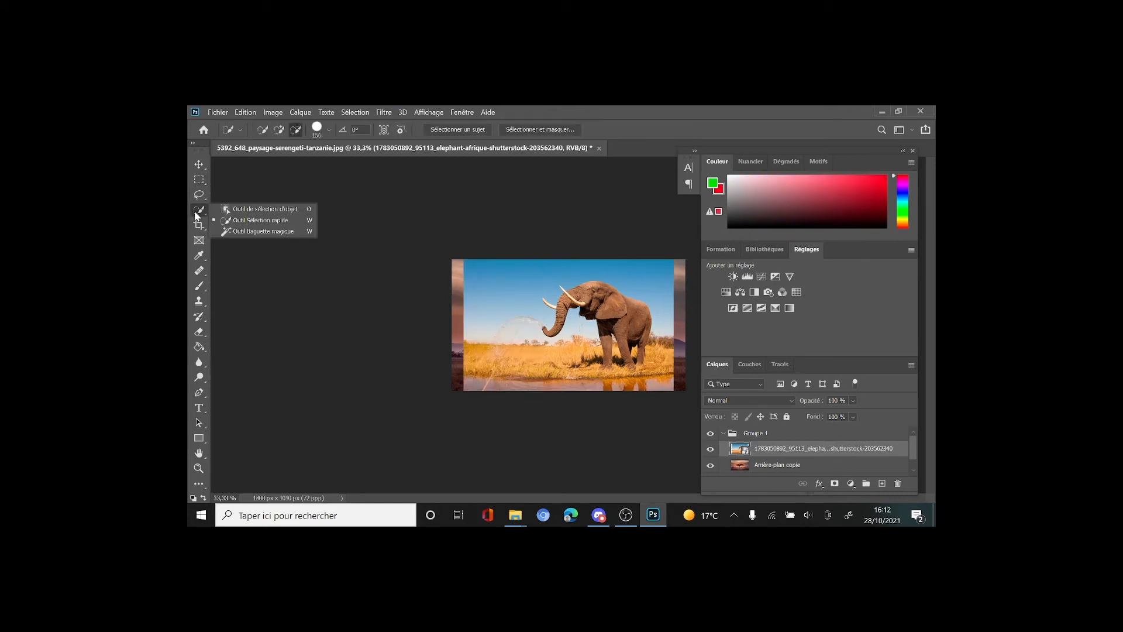
left_click(194, 212)
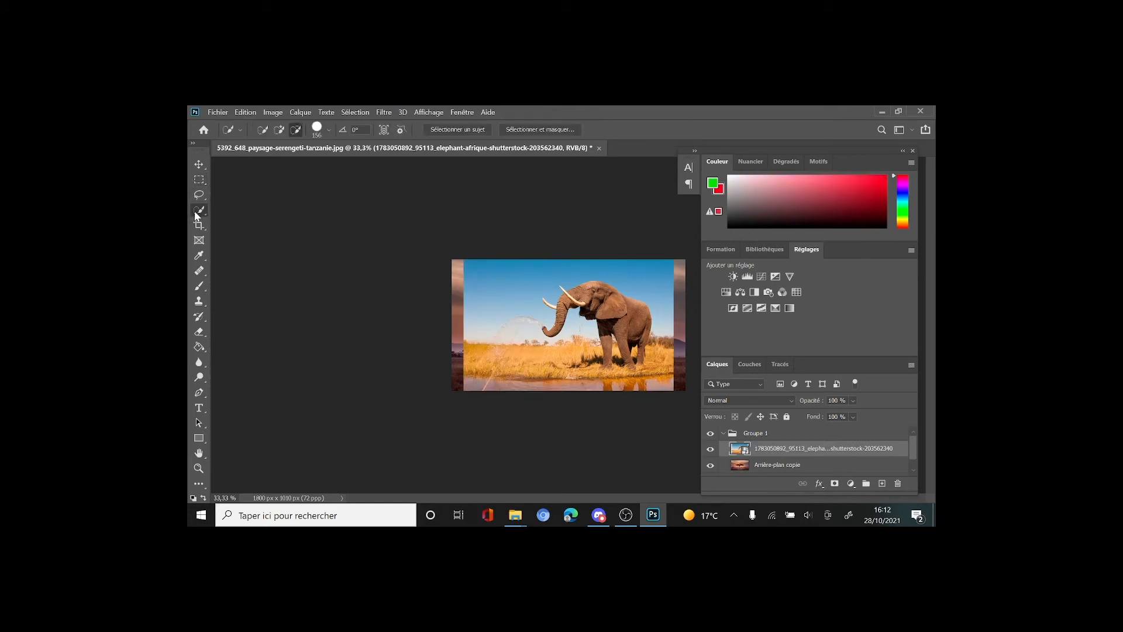
left_click(201, 394)
key("ctrl+plus")
key("ctrl+plus")
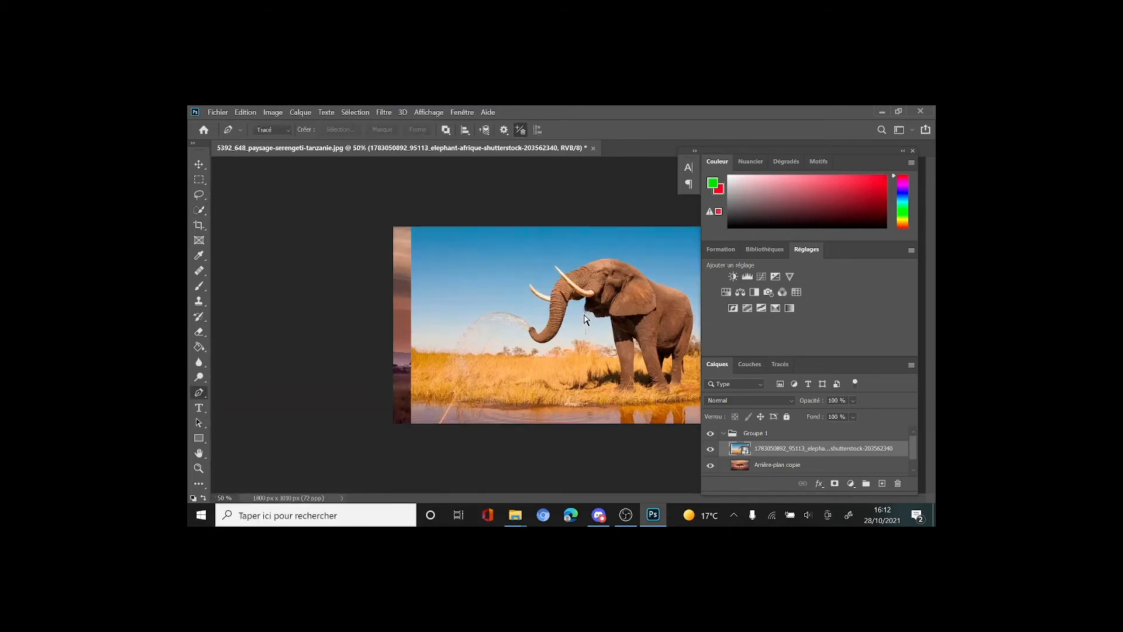
scroll(584, 319, "up", 2)
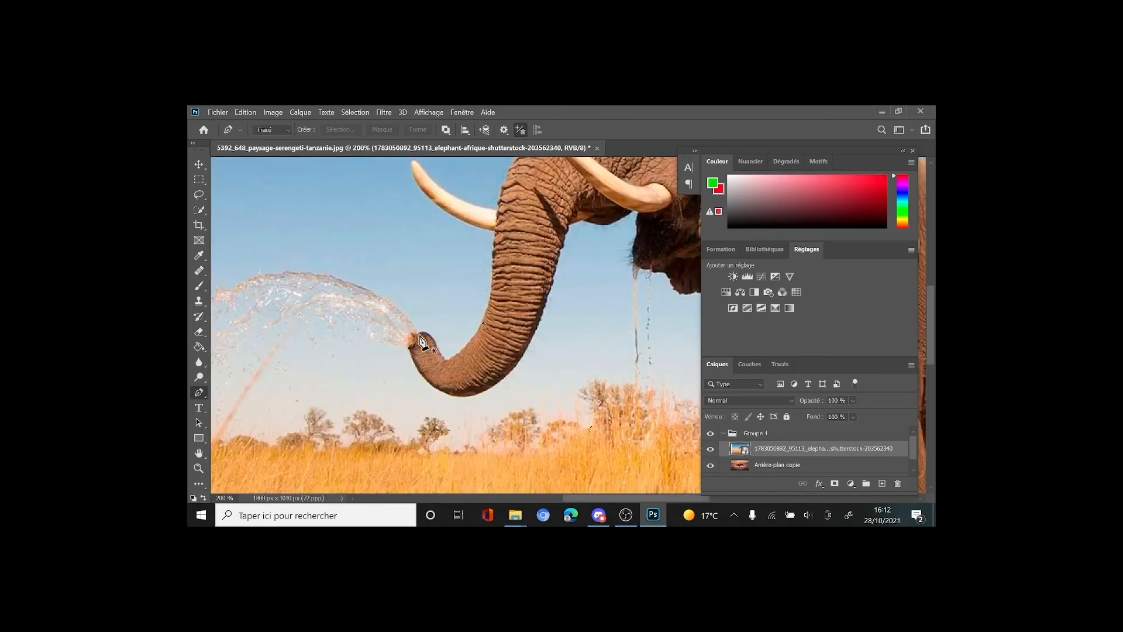
left_click(199, 209)
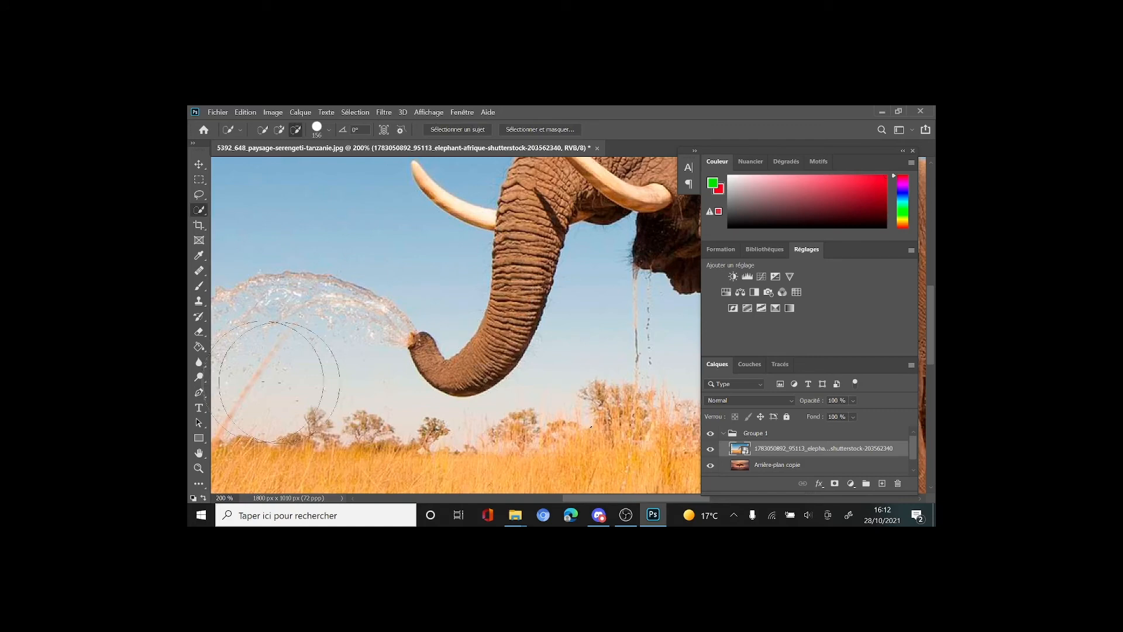
left_click(199, 392)
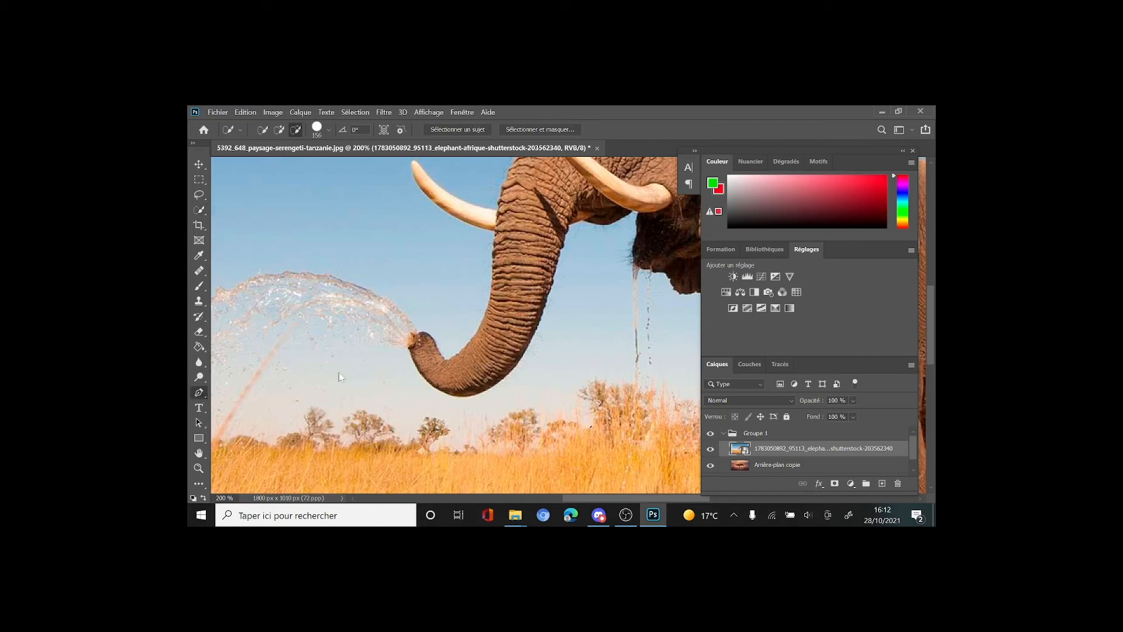
left_click(428, 335)
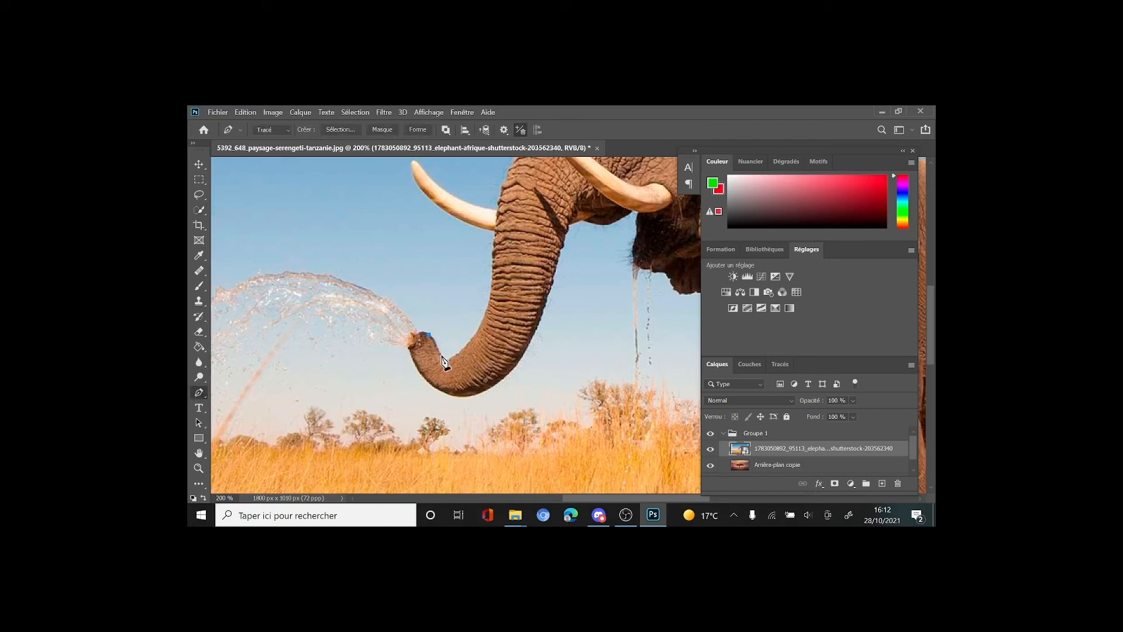
left_click(460, 353)
left_click(491, 289)
left_click_drag(492, 291, 489, 266)
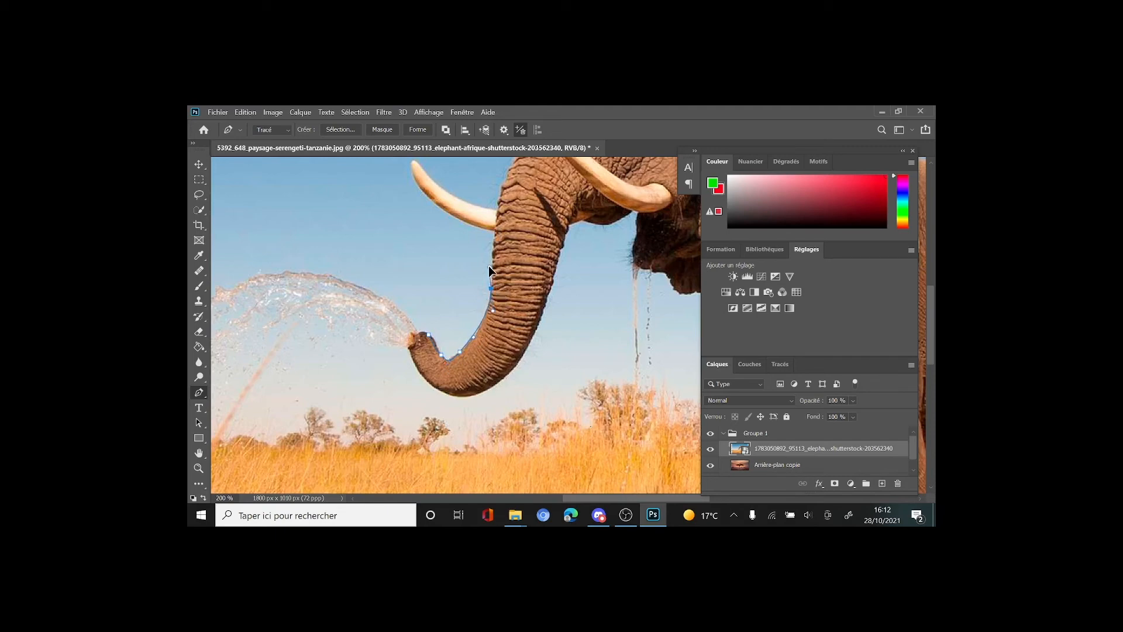
left_click(494, 230)
- Try adjusting the path's curve handle under the tusk with the Path Selection tool, and return to the Pen tool
right_click(200, 393)
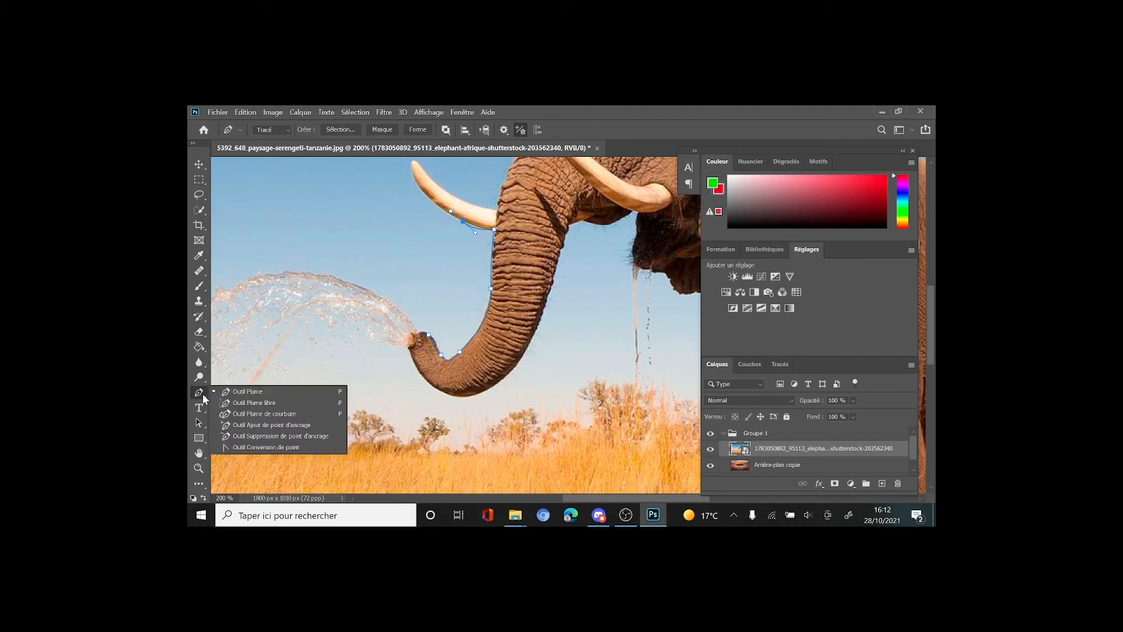
left_click(201, 426)
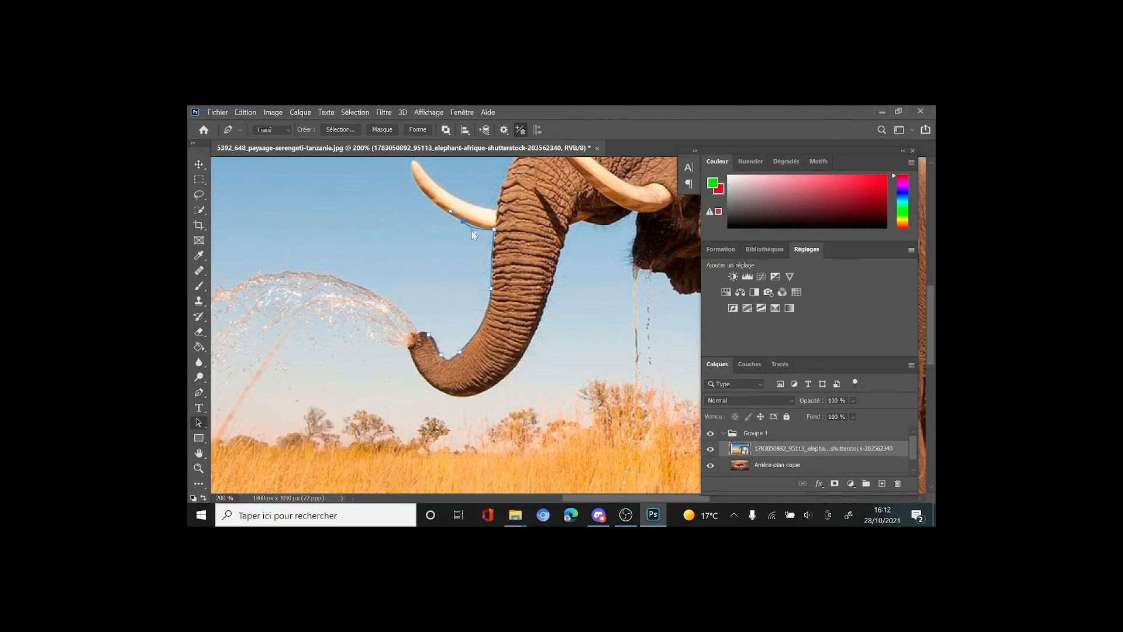
left_click_drag(475, 231, 478, 233)
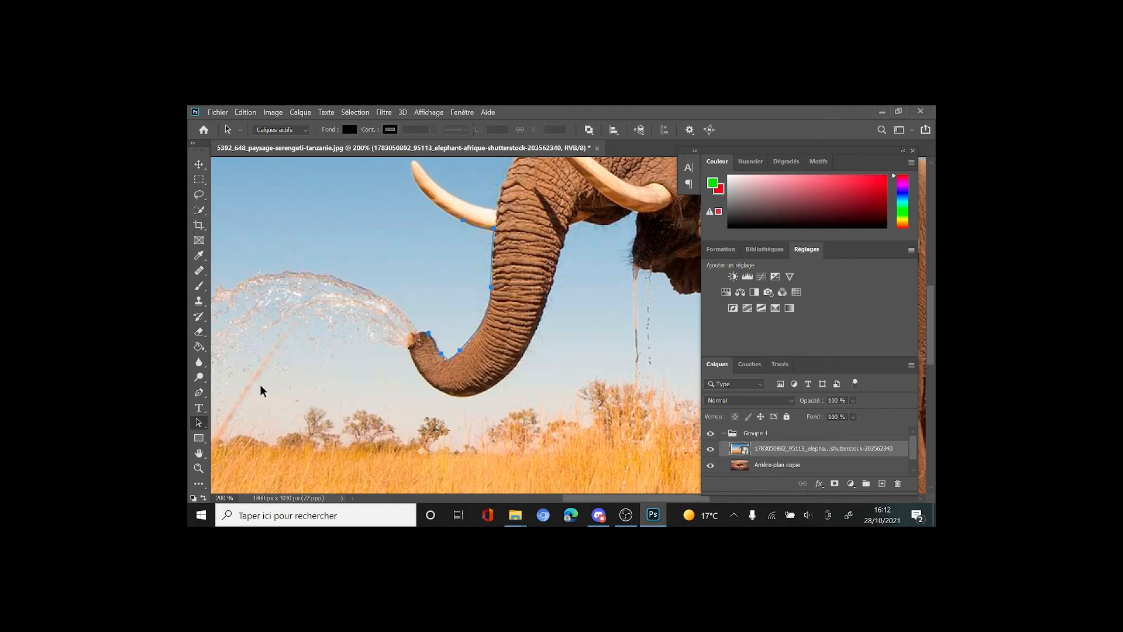
left_click(199, 395)
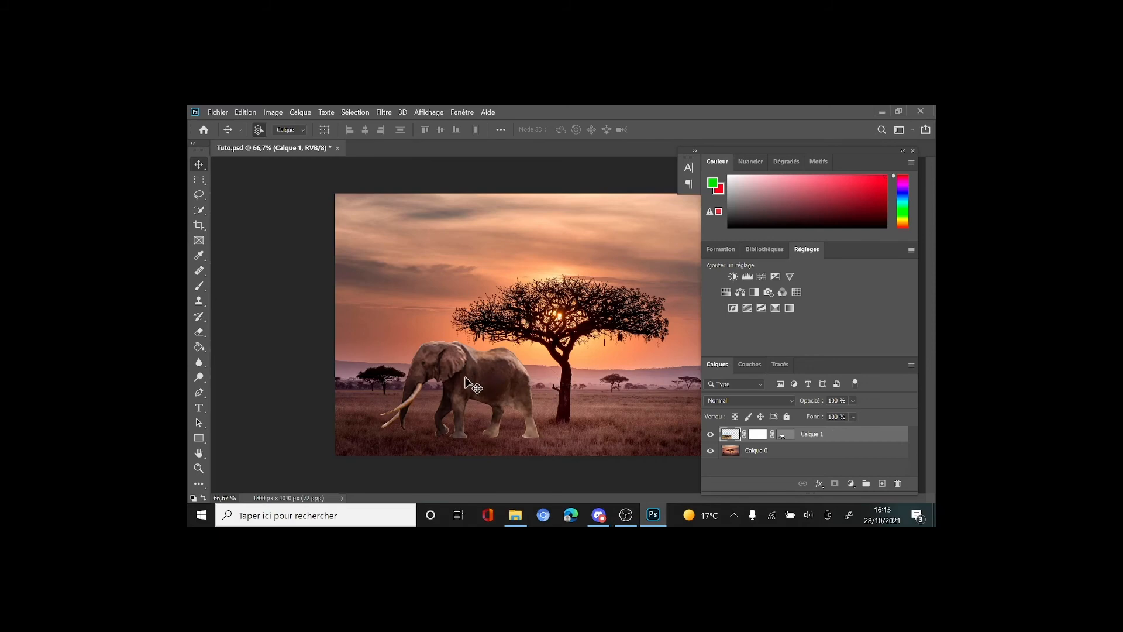
- Scale the elephant on Calque 1 down with Free Transform and place it on the plain beside the small distant tree
key("ctrl")
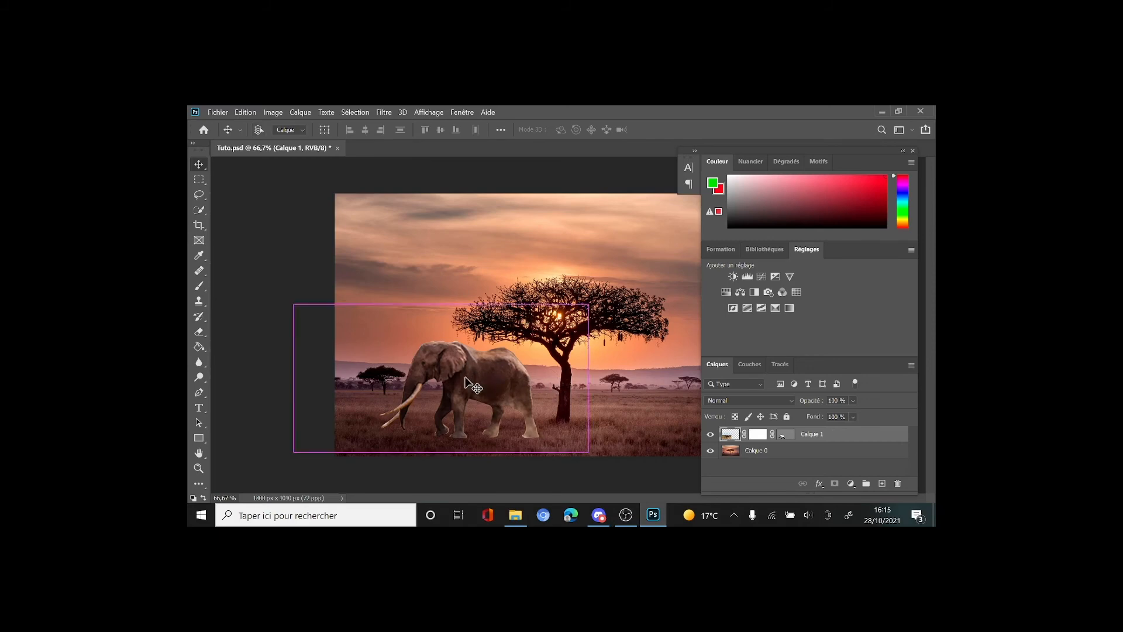
key("ctrl+t")
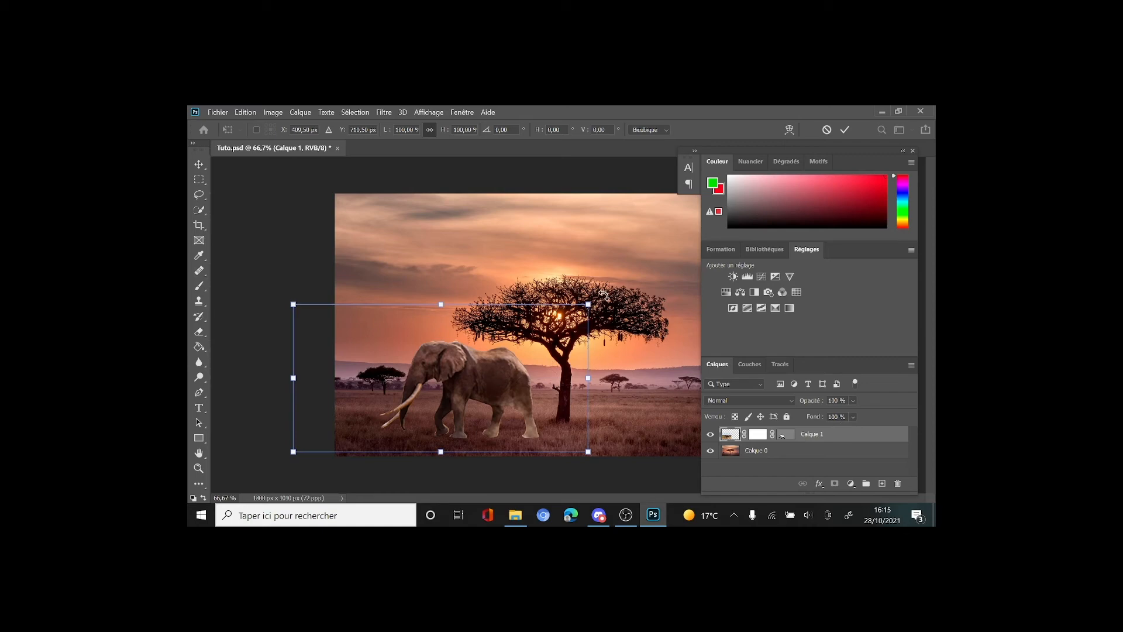
left_click_drag(587, 304, 624, 301)
left_click_drag(598, 323, 513, 403)
key("Return")
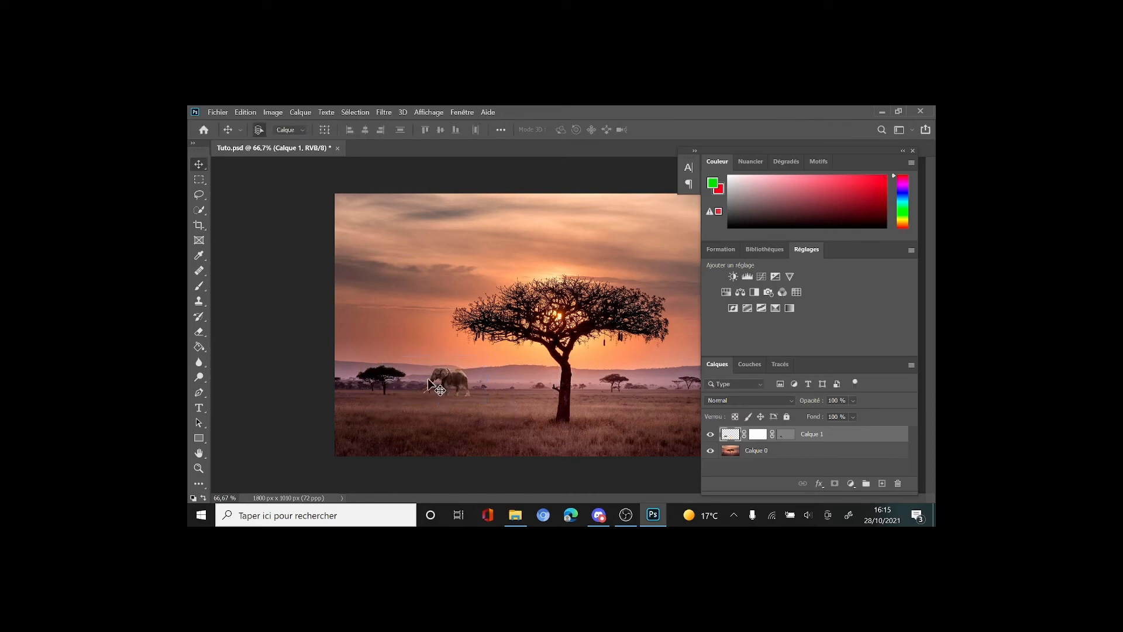
left_click_drag(436, 378, 431, 387)
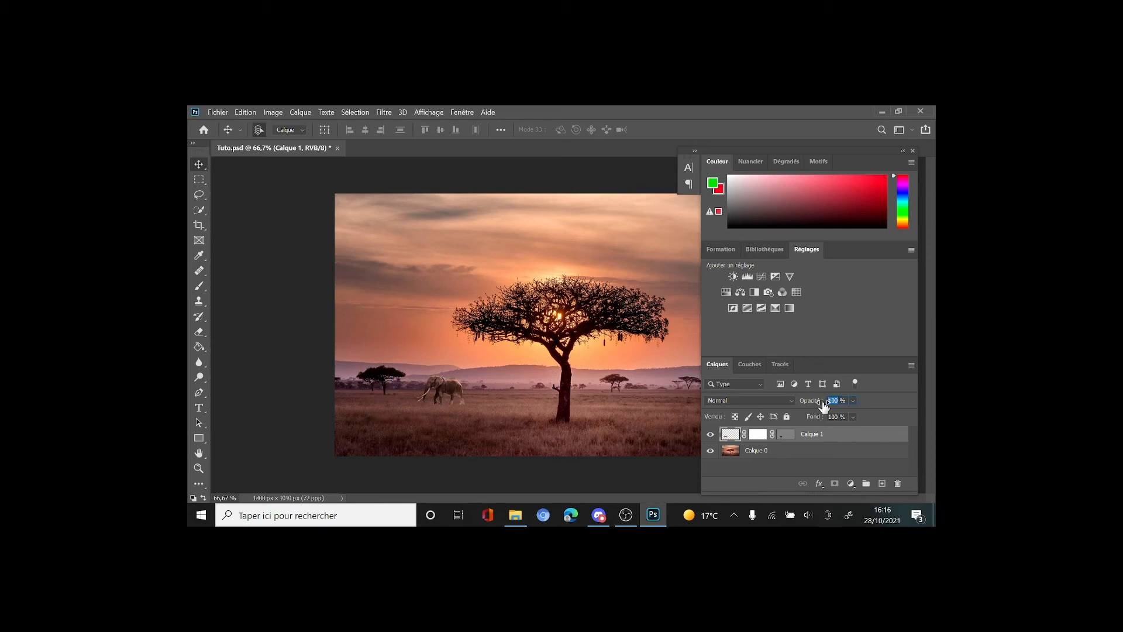
- Set the opacity of the elephant layer Calque 1 to 80 %
key("Caps_Lock")
type("0")
key("Caps_Lock")
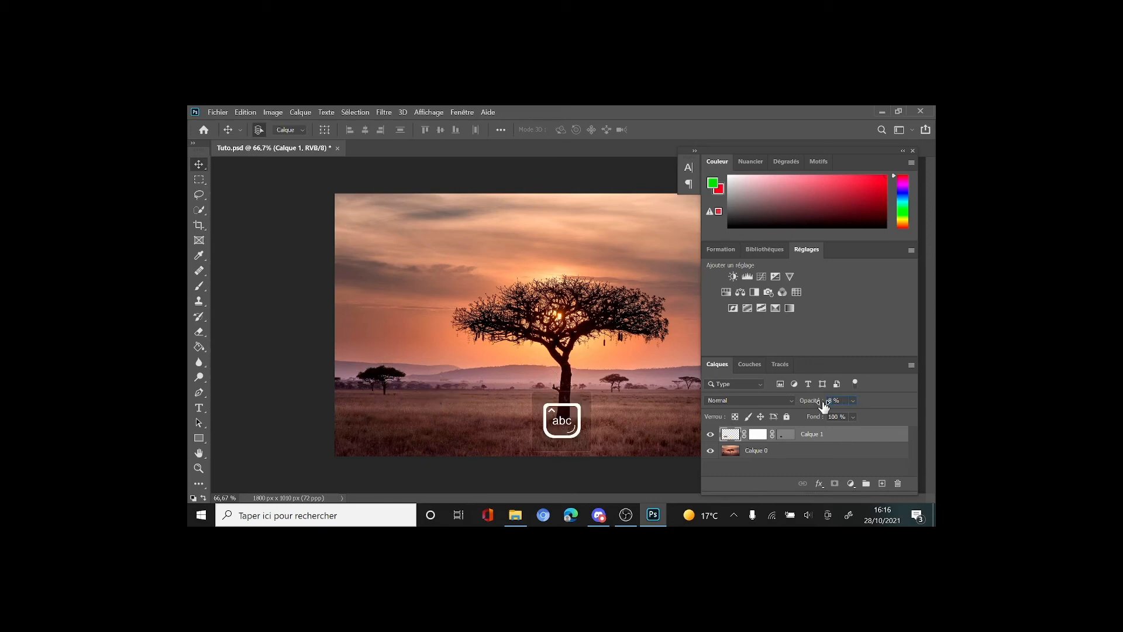
key("Caps_Lock")
type("0")
key("Caps_Lock")
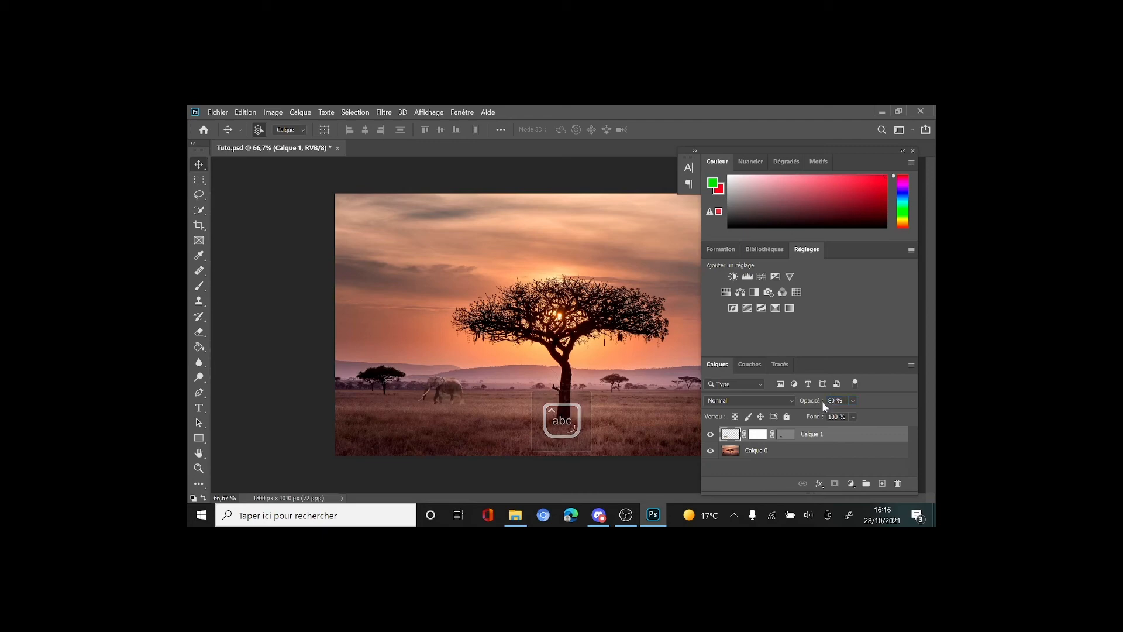
- Scale the elephant down slightly more with Free Transform and apply the transformation
key("ctrl+t")
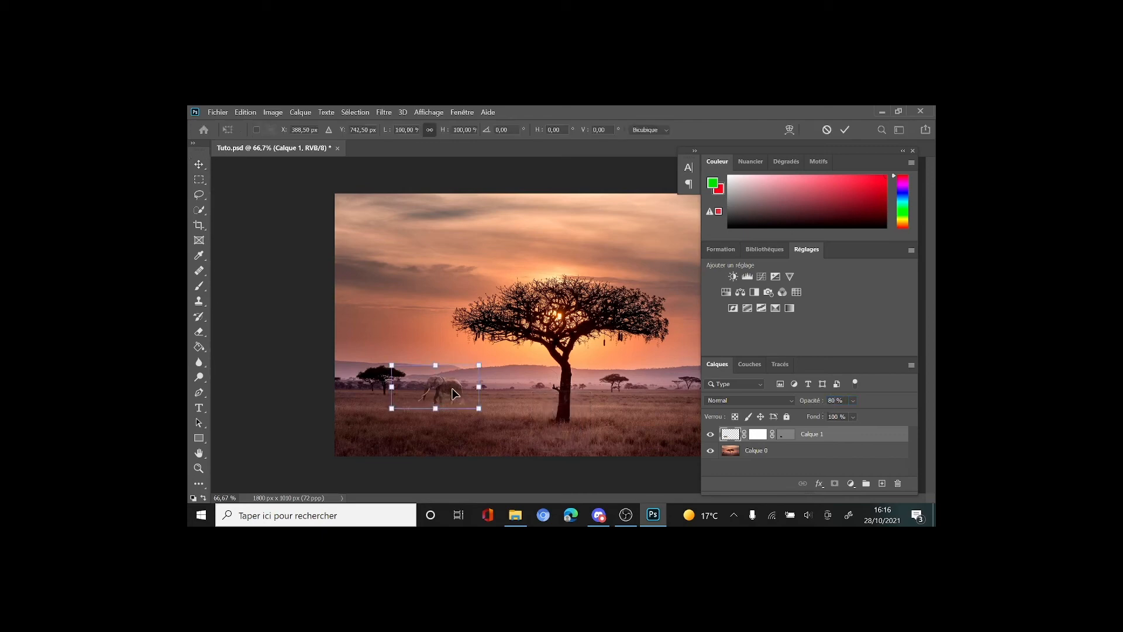
left_click_drag(478, 366, 472, 372)
key("Return")
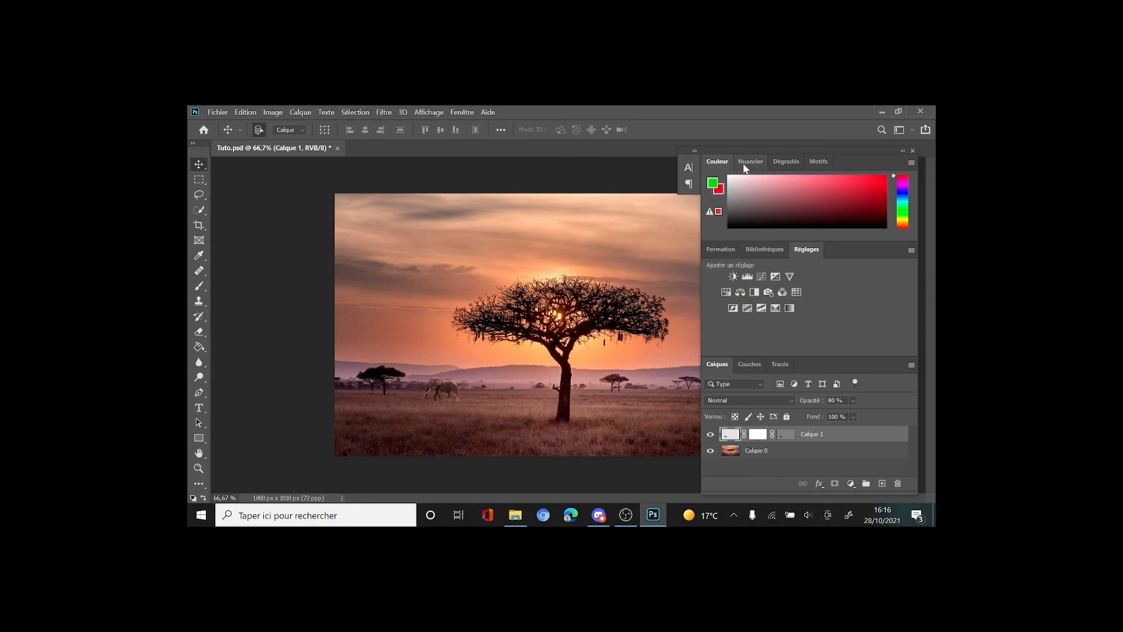
- Detach the Nuancier and Dégradés panels over the canvas, and reset the Les indispensables workspace
left_click_drag(745, 168, 394, 262)
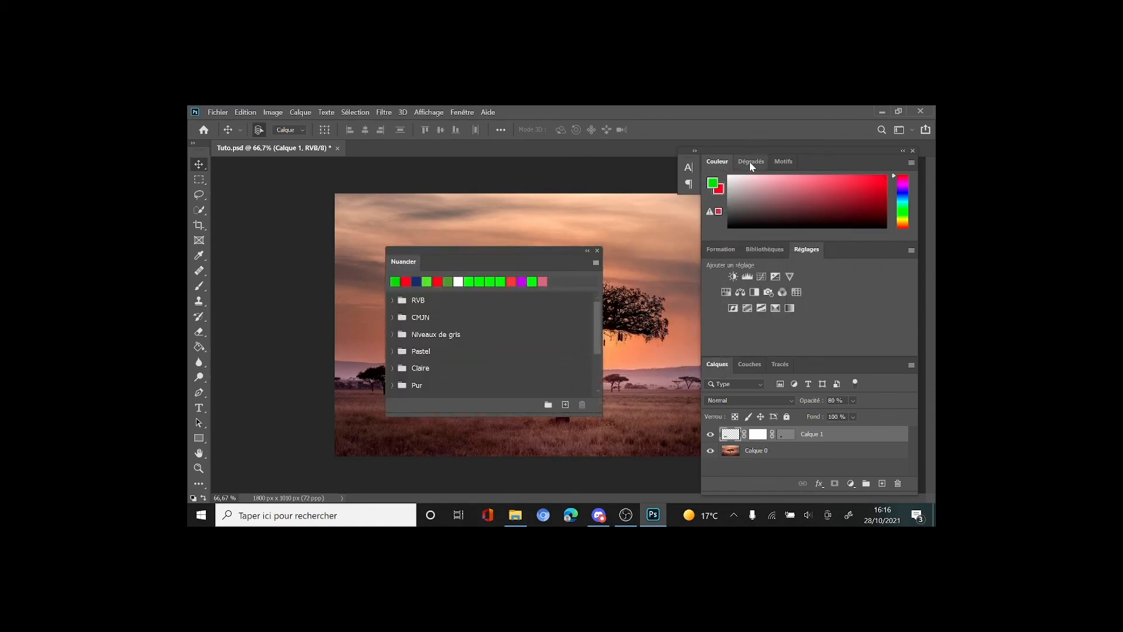
left_click_drag(751, 167, 518, 201)
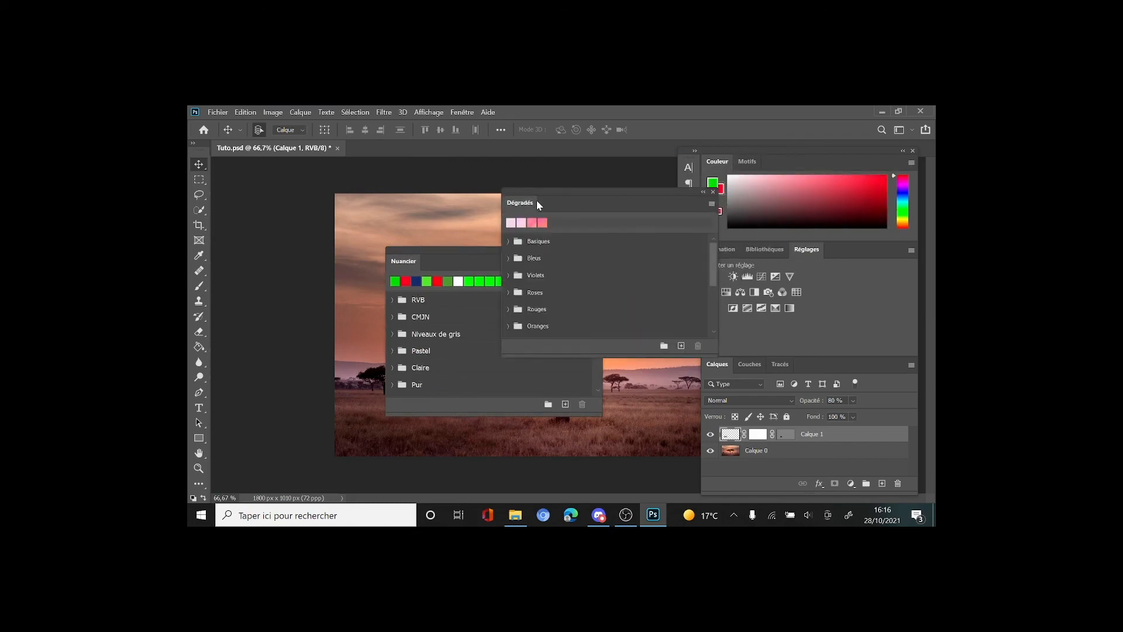
left_click(462, 113)
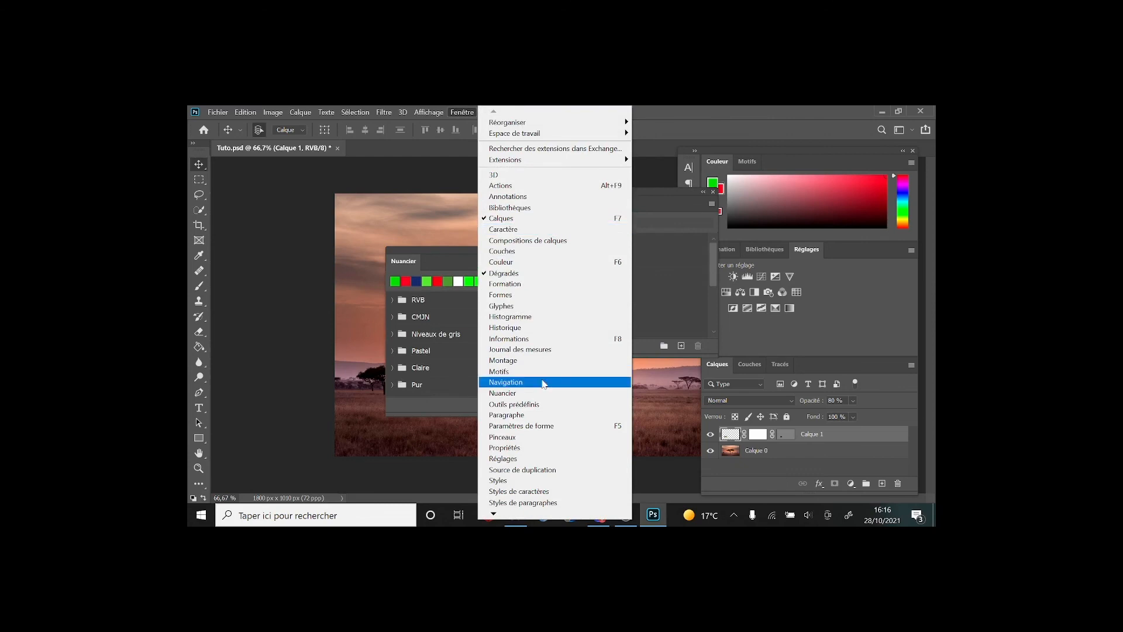
mouse_move(511, 136)
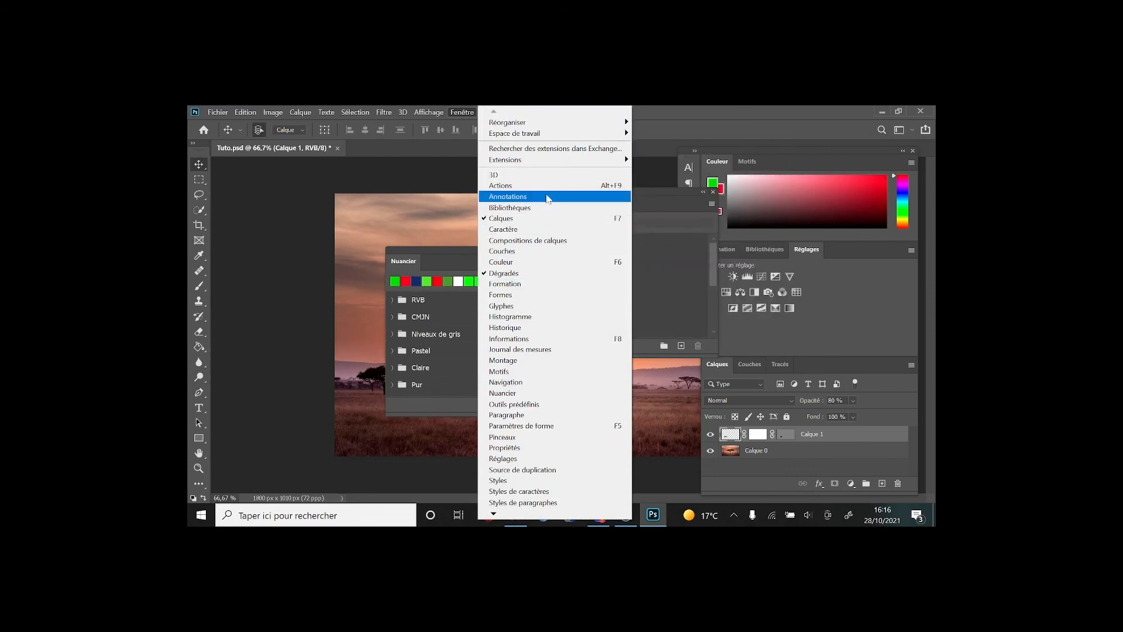
mouse_move(554, 136)
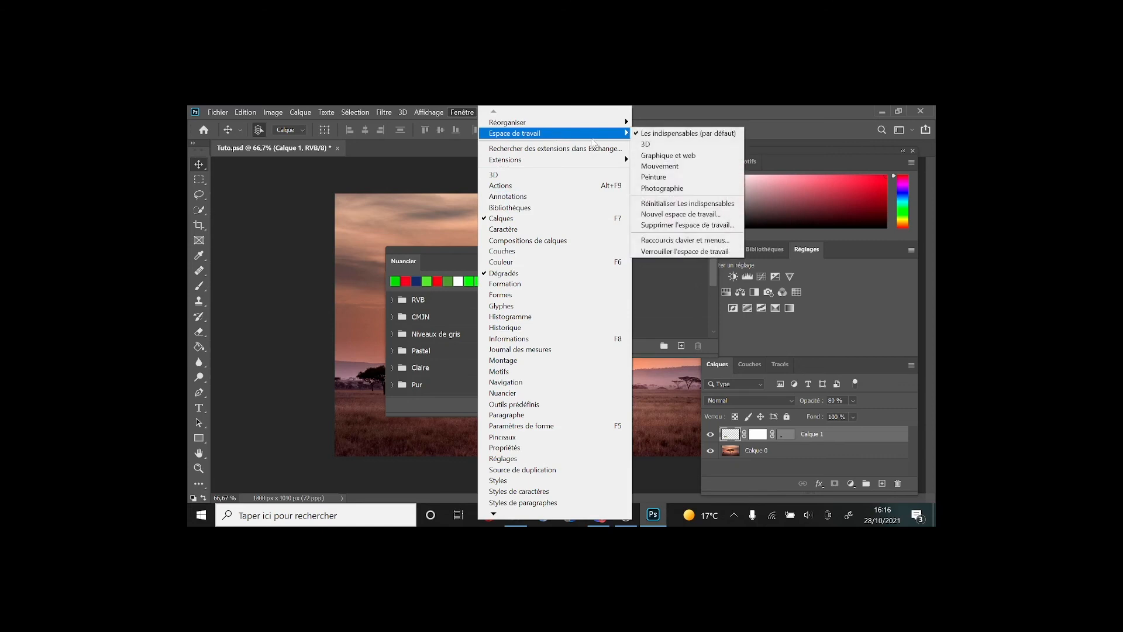
mouse_move(623, 134)
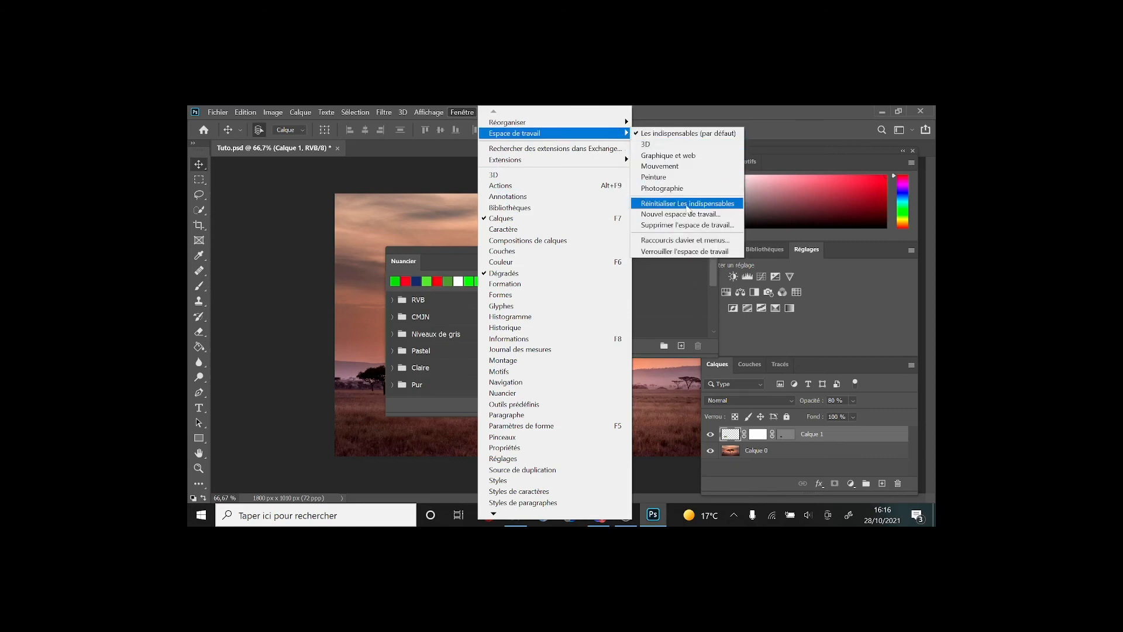
left_click(702, 205)
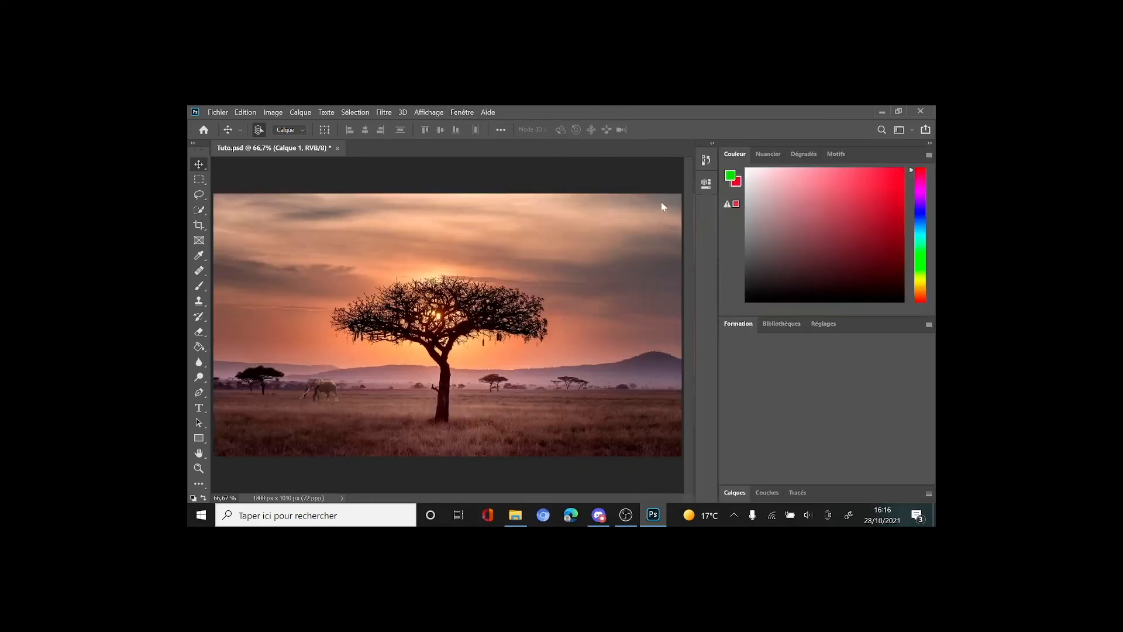